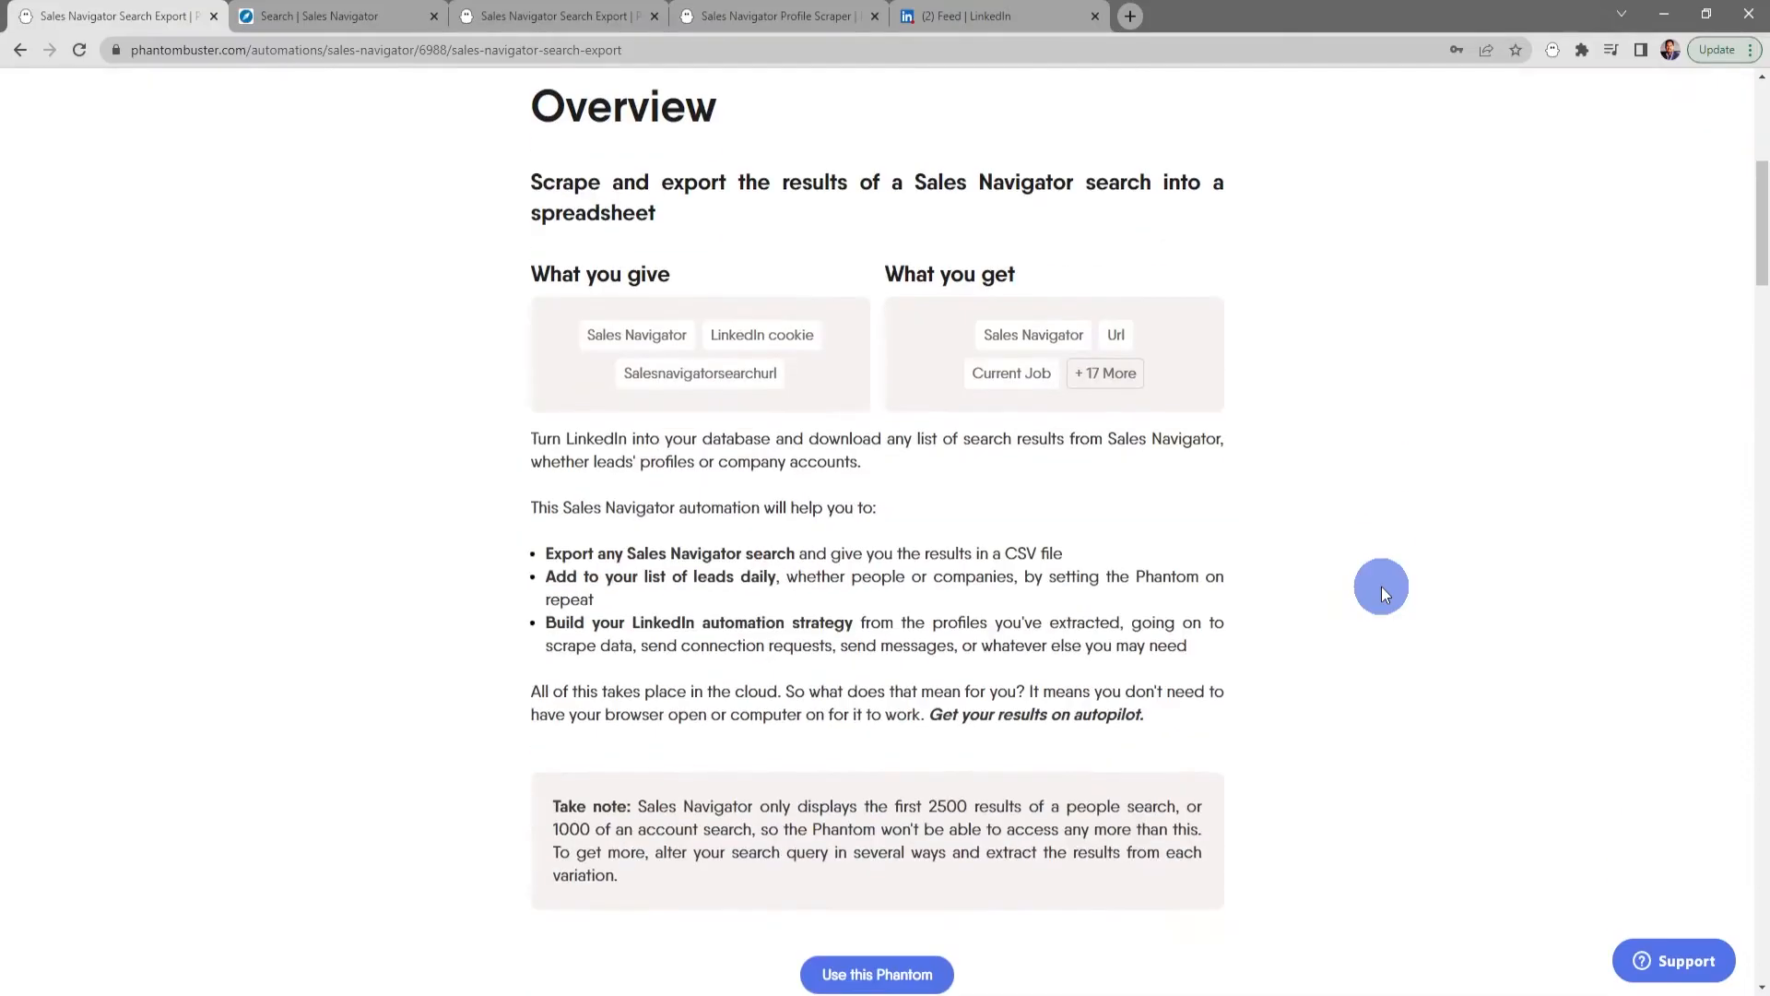
- Review the overview and the tutorial of the Sales Navigator Search Export Phantom
{"action": "scroll", "coordinate": [1381, 586], "scroll_direction": "up", "scroll_amount": 8}
{"action": "scroll", "coordinate": [1381, 586], "scroll_direction": "up", "scroll_amount": 1}
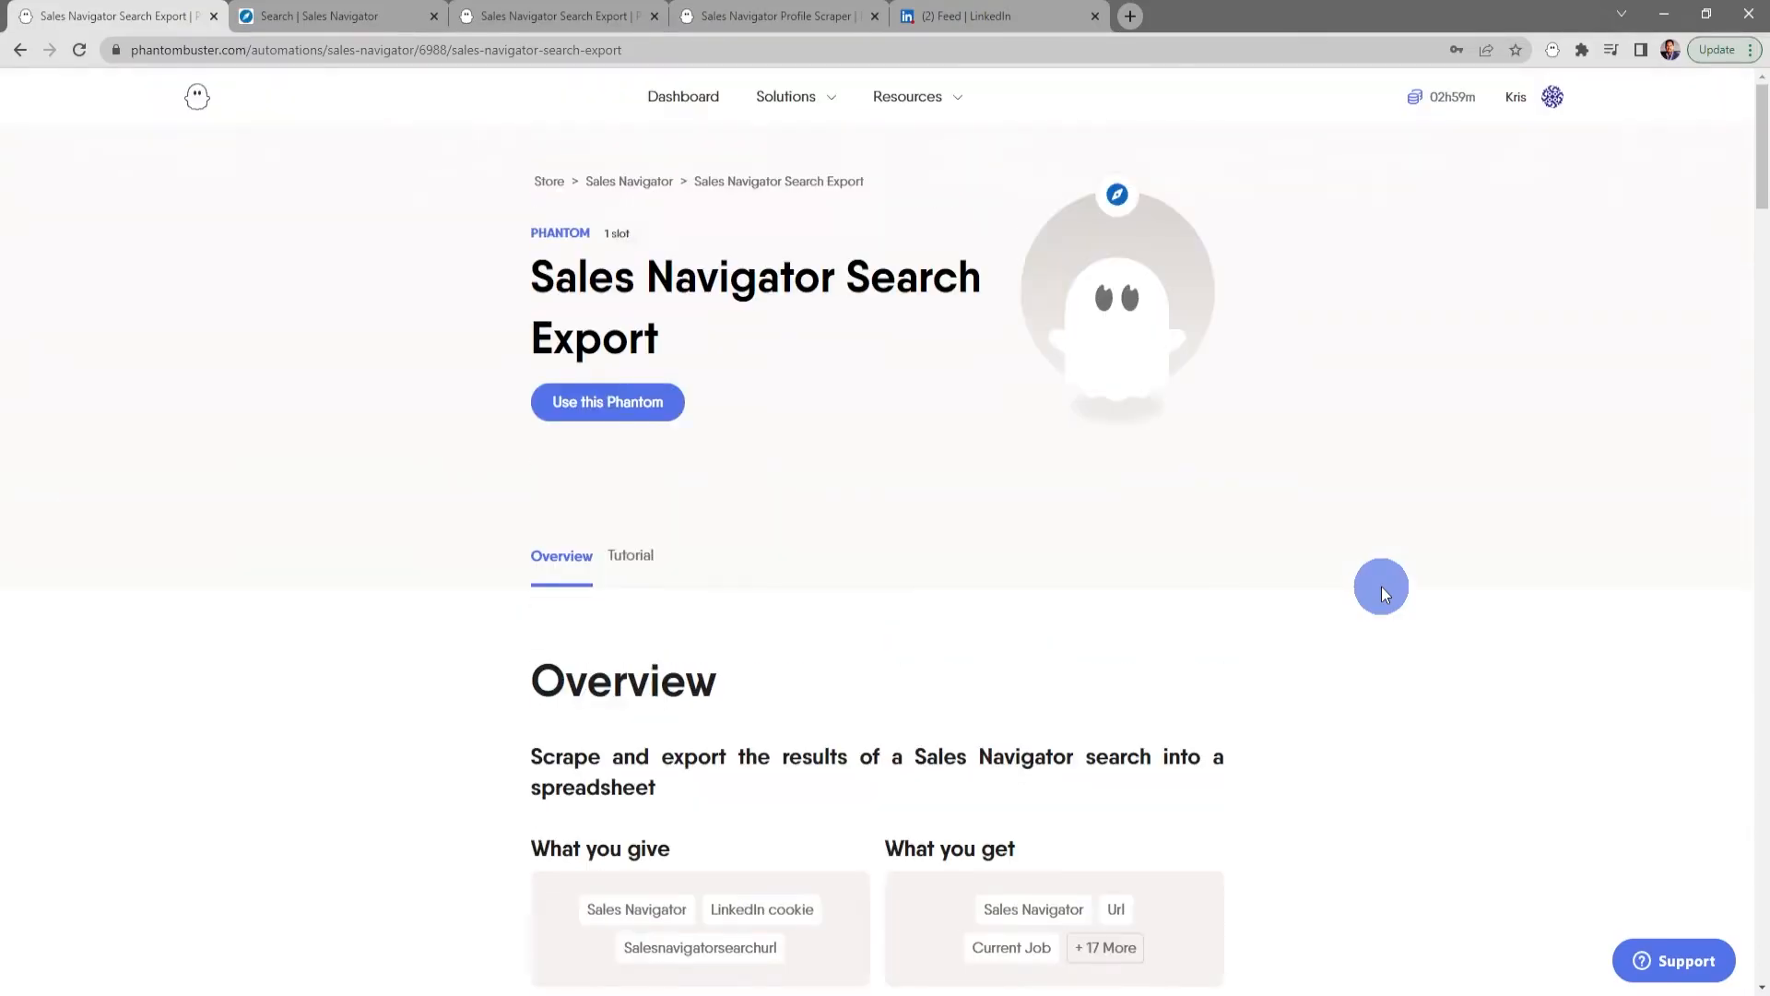
{"action": "left_click", "coordinate": [625, 554]}
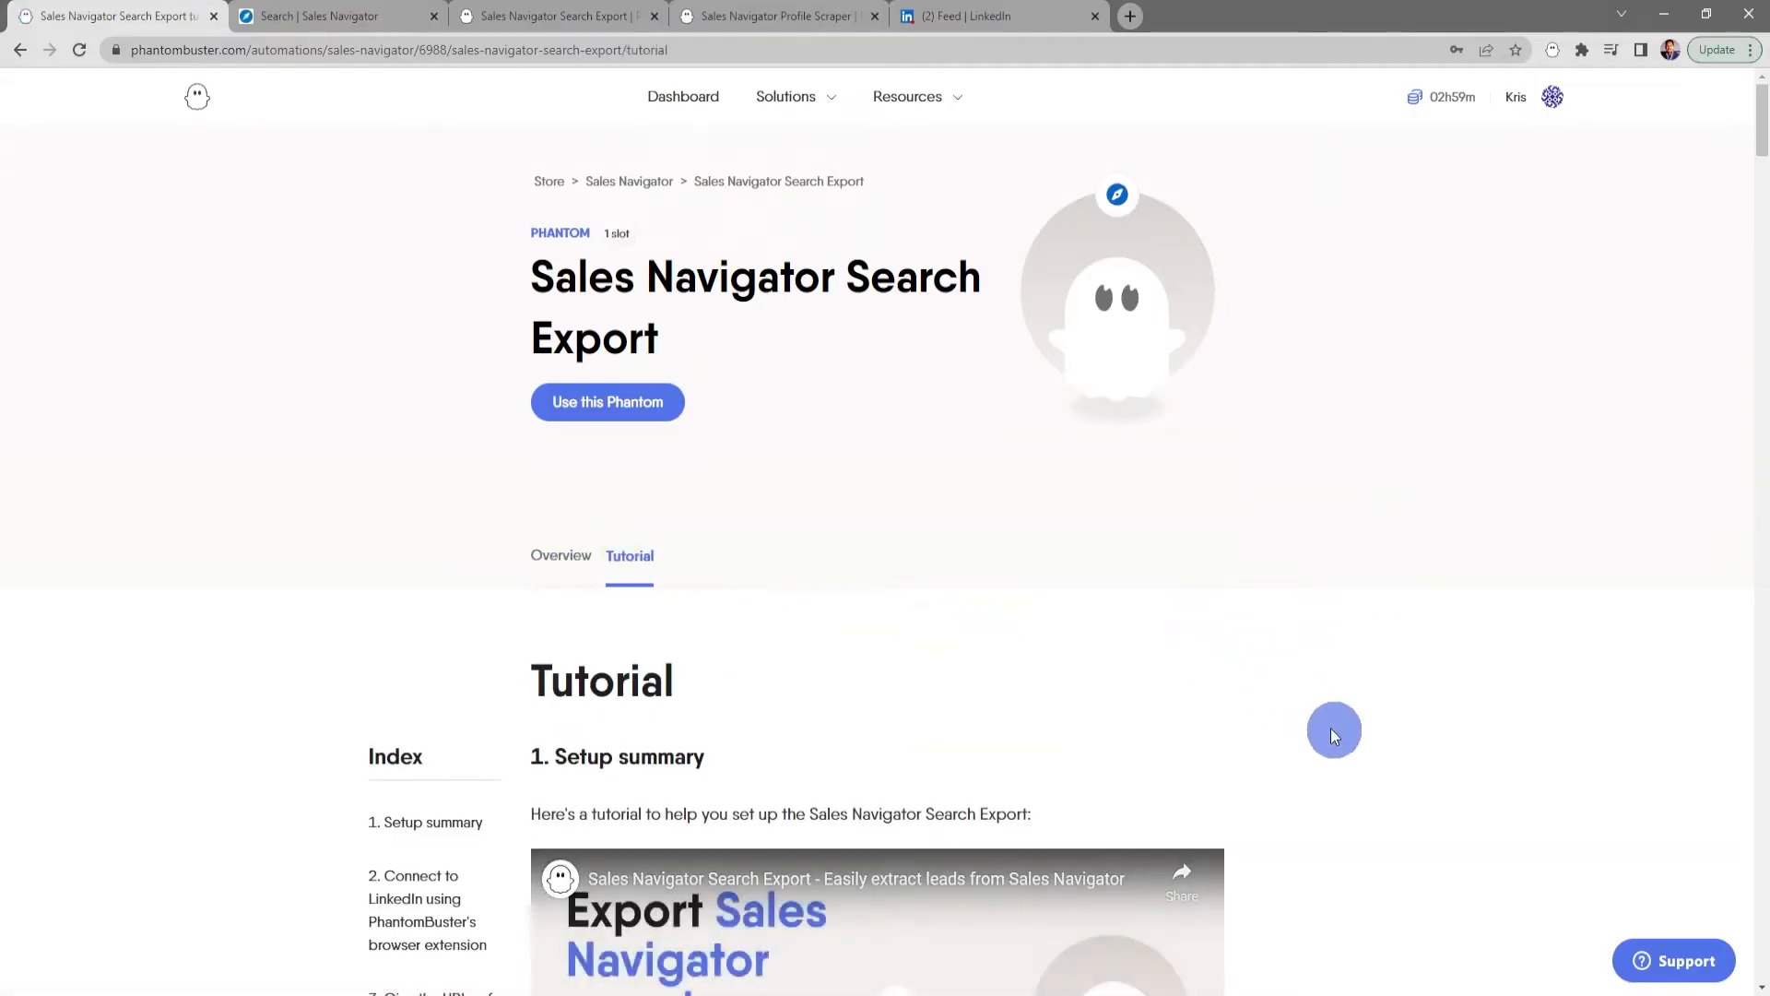
{"action": "scroll", "coordinate": [1346, 736], "scroll_direction": "down", "scroll_amount": 8}
{"action": "scroll", "coordinate": [1346, 735], "scroll_direction": "up", "scroll_amount": 8}
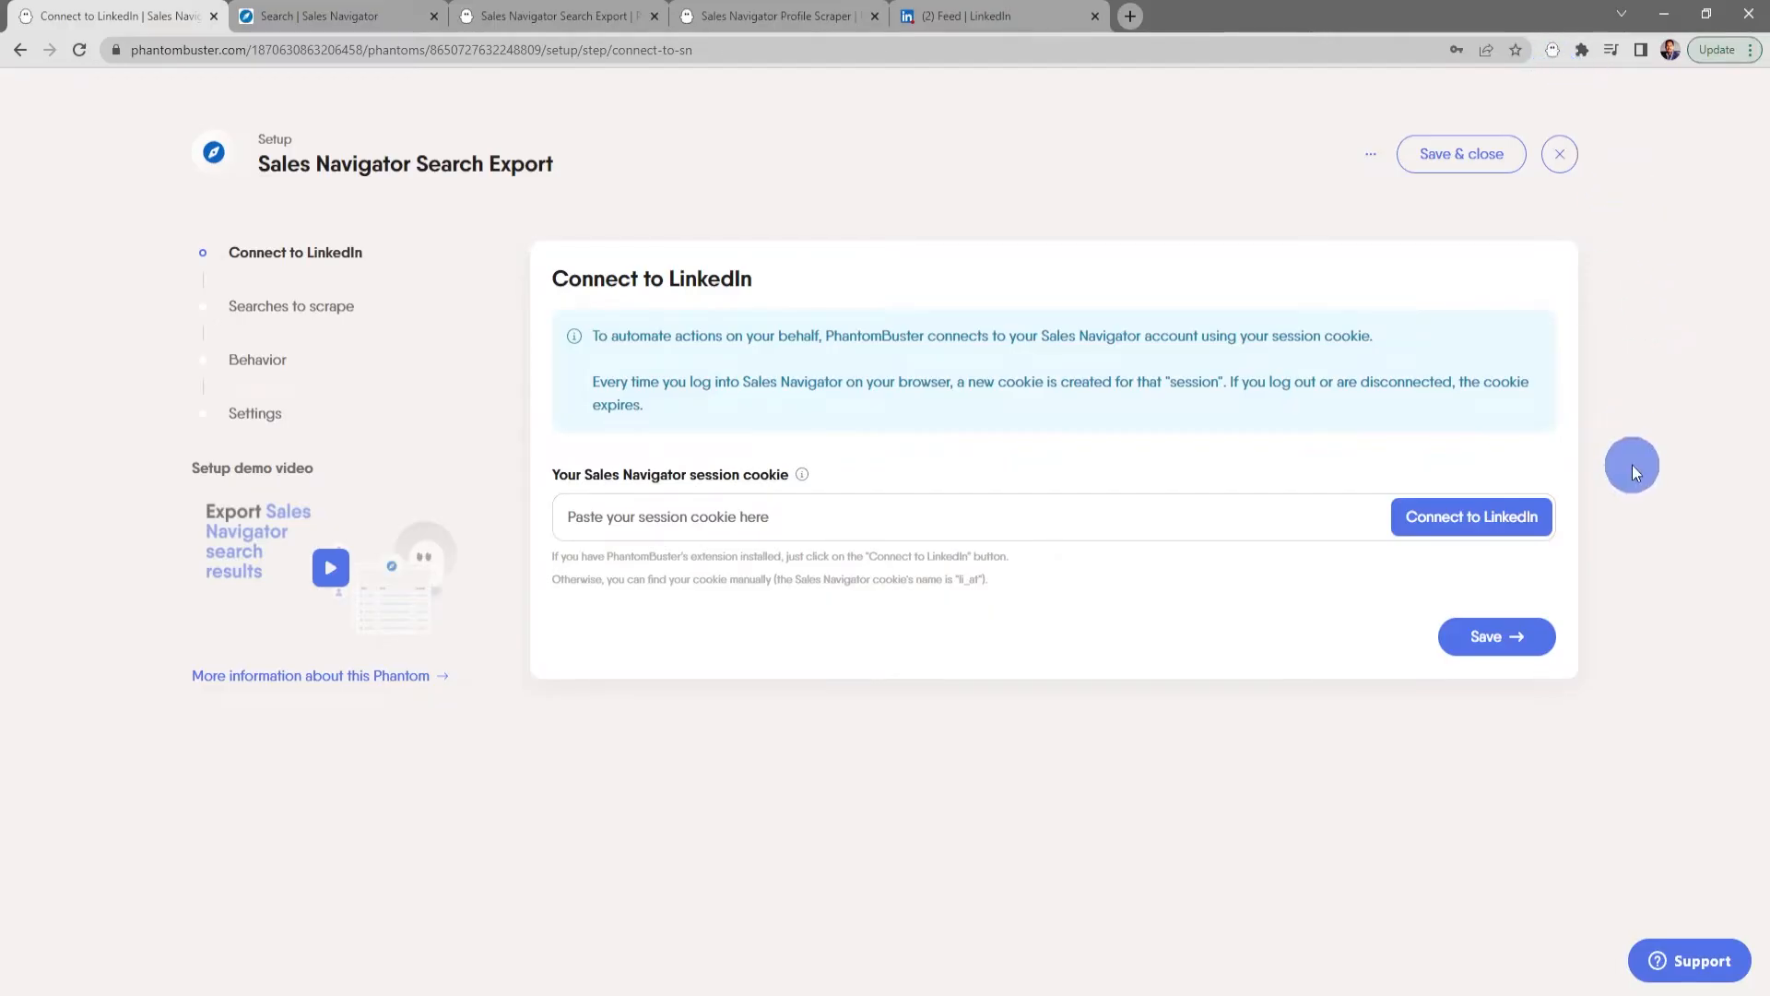
- Connect the Phantom to LinkedIn to fill in the Sales Navigator session cookie, and save the connection
{"action": "left_click", "coordinate": [1481, 517]}
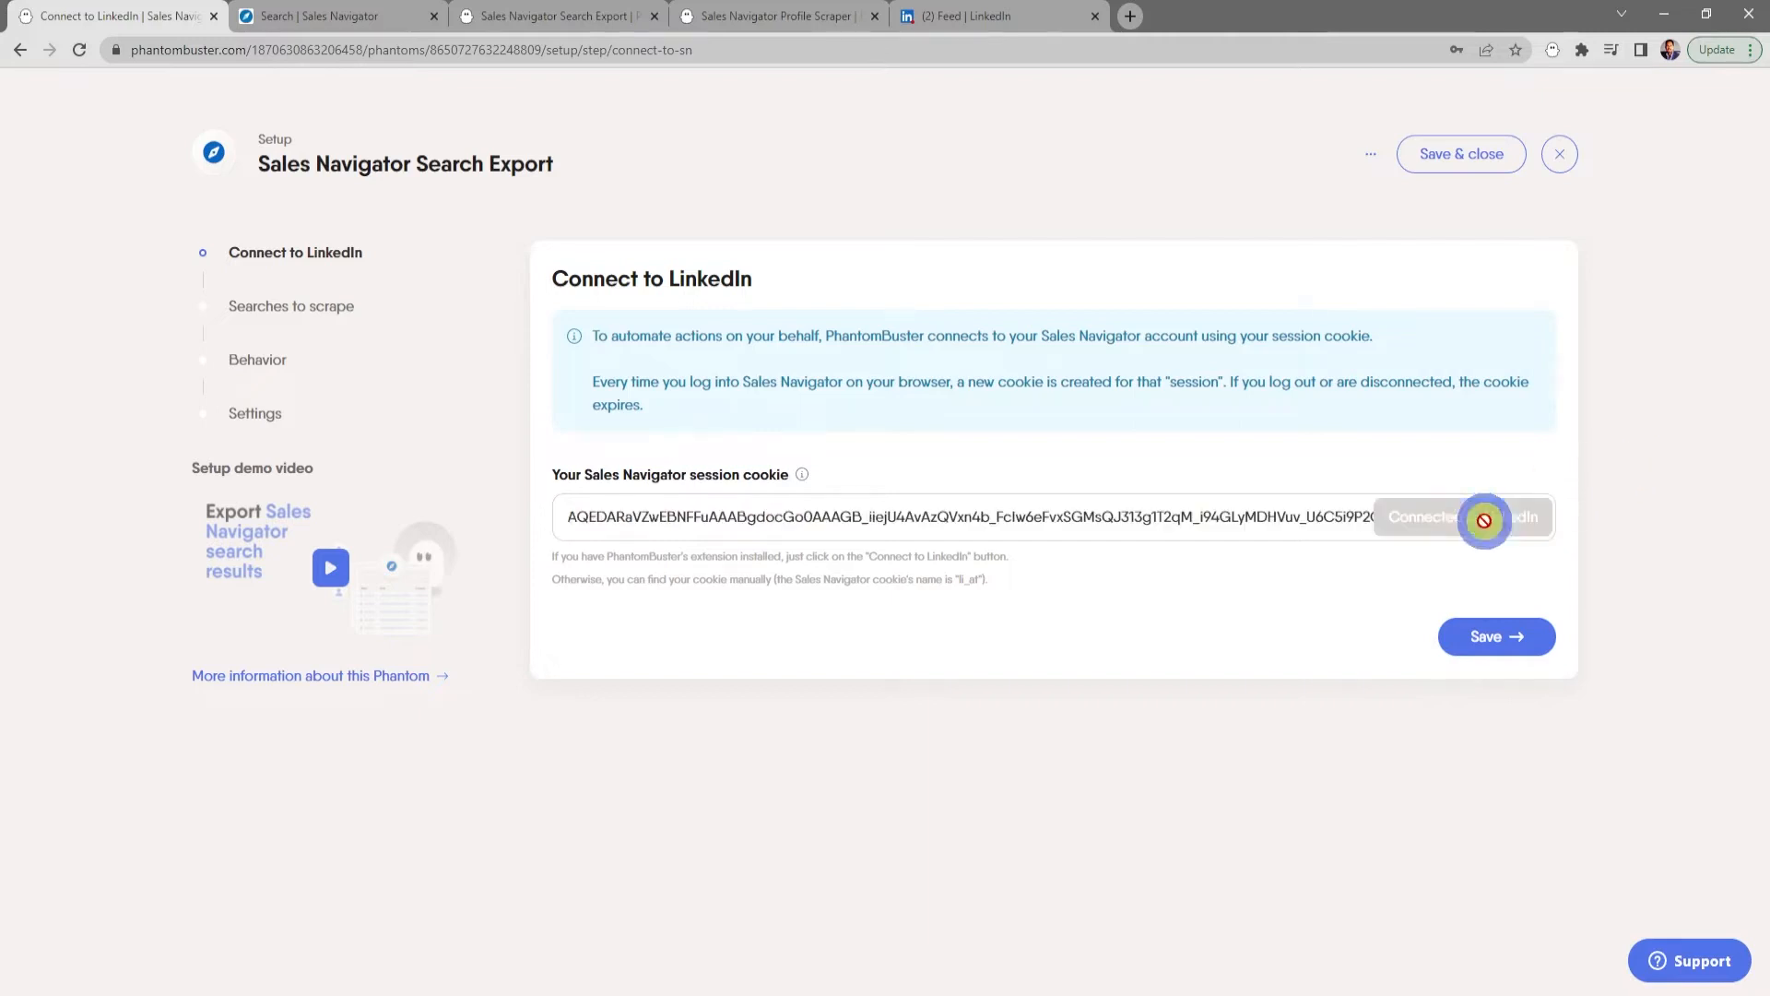
{"action": "left_click", "coordinate": [1485, 636]}
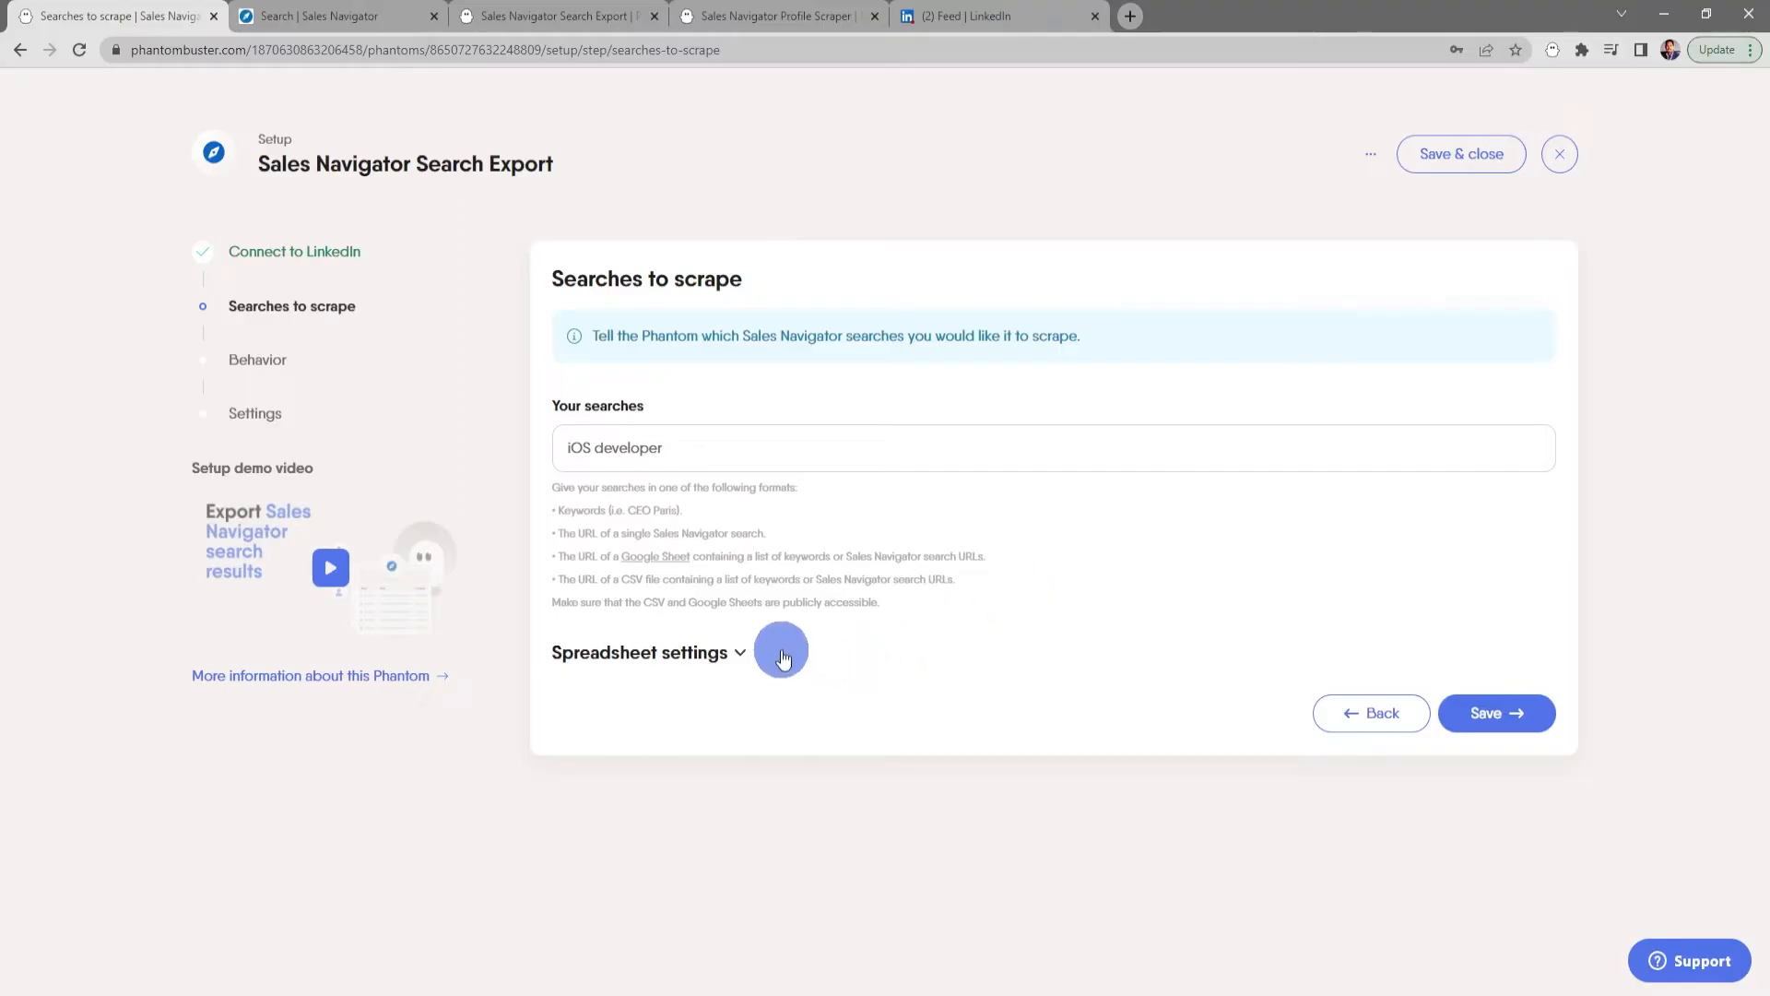
- Examine the spreadsheet settings for the searches, including the name of the column containing searches, and collapse them again
{"action": "left_click", "coordinate": [739, 656]}
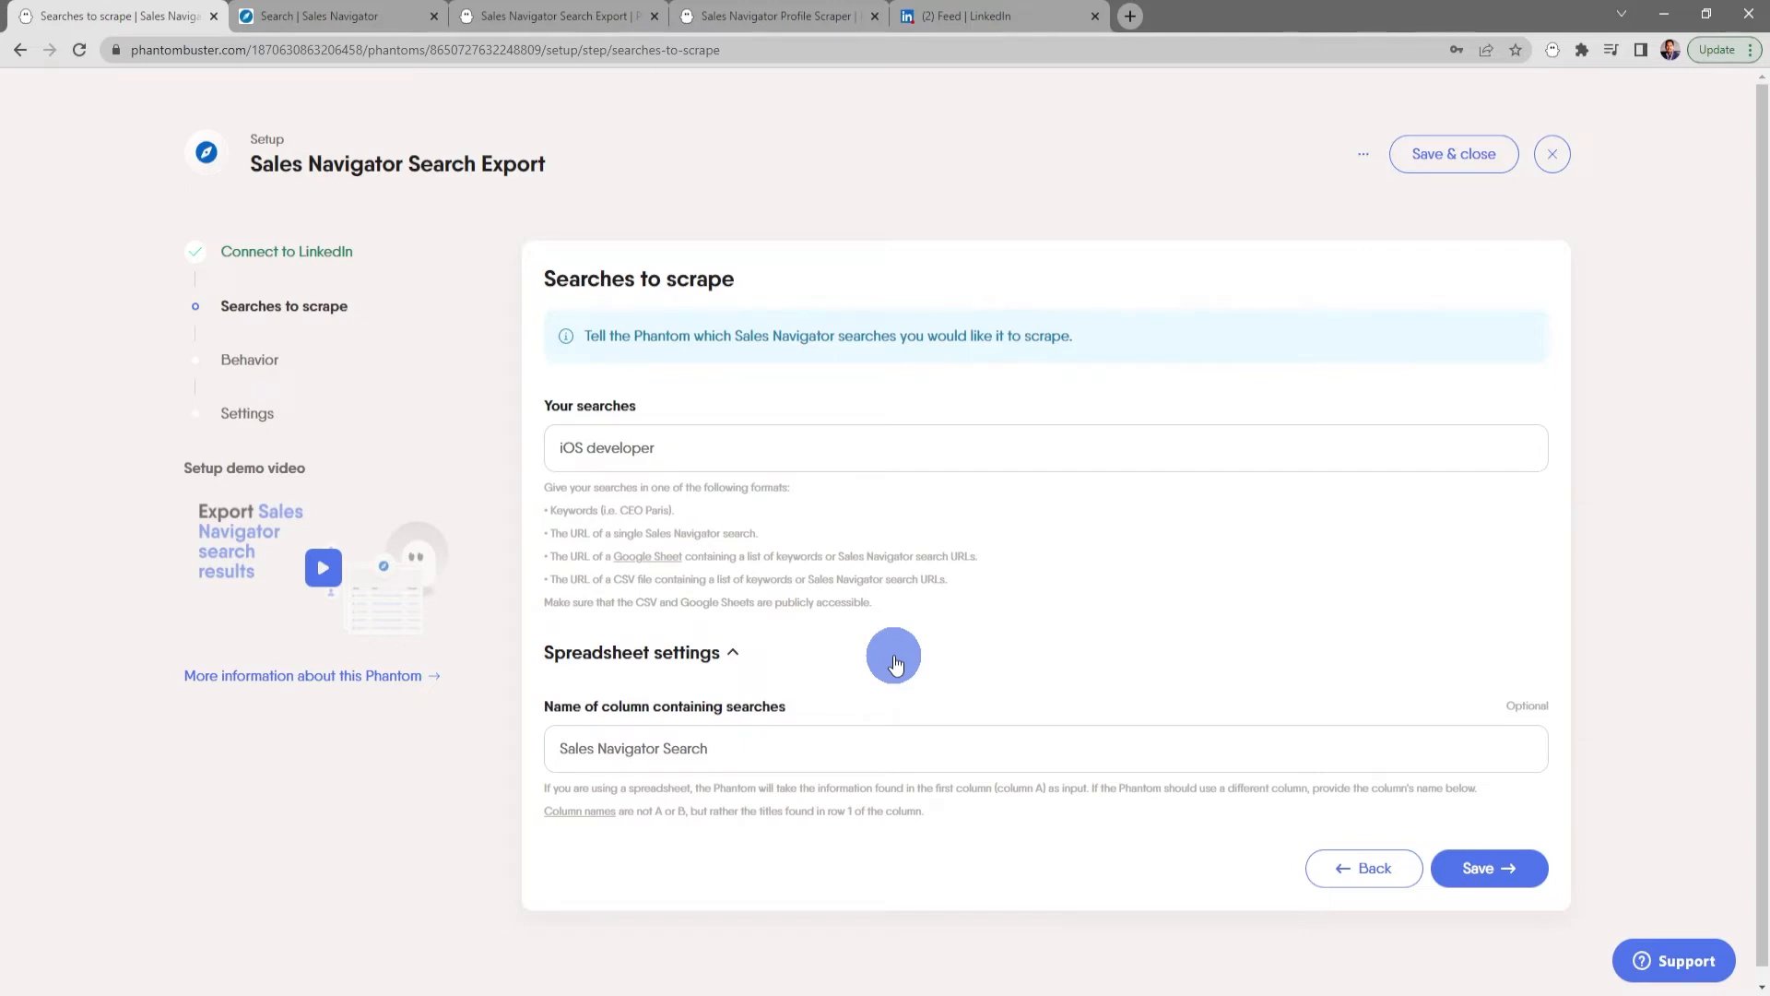
{"action": "left_click", "coordinate": [866, 743]}
{"action": "left_click", "coordinate": [915, 668]}
{"action": "left_click", "coordinate": [731, 650]}
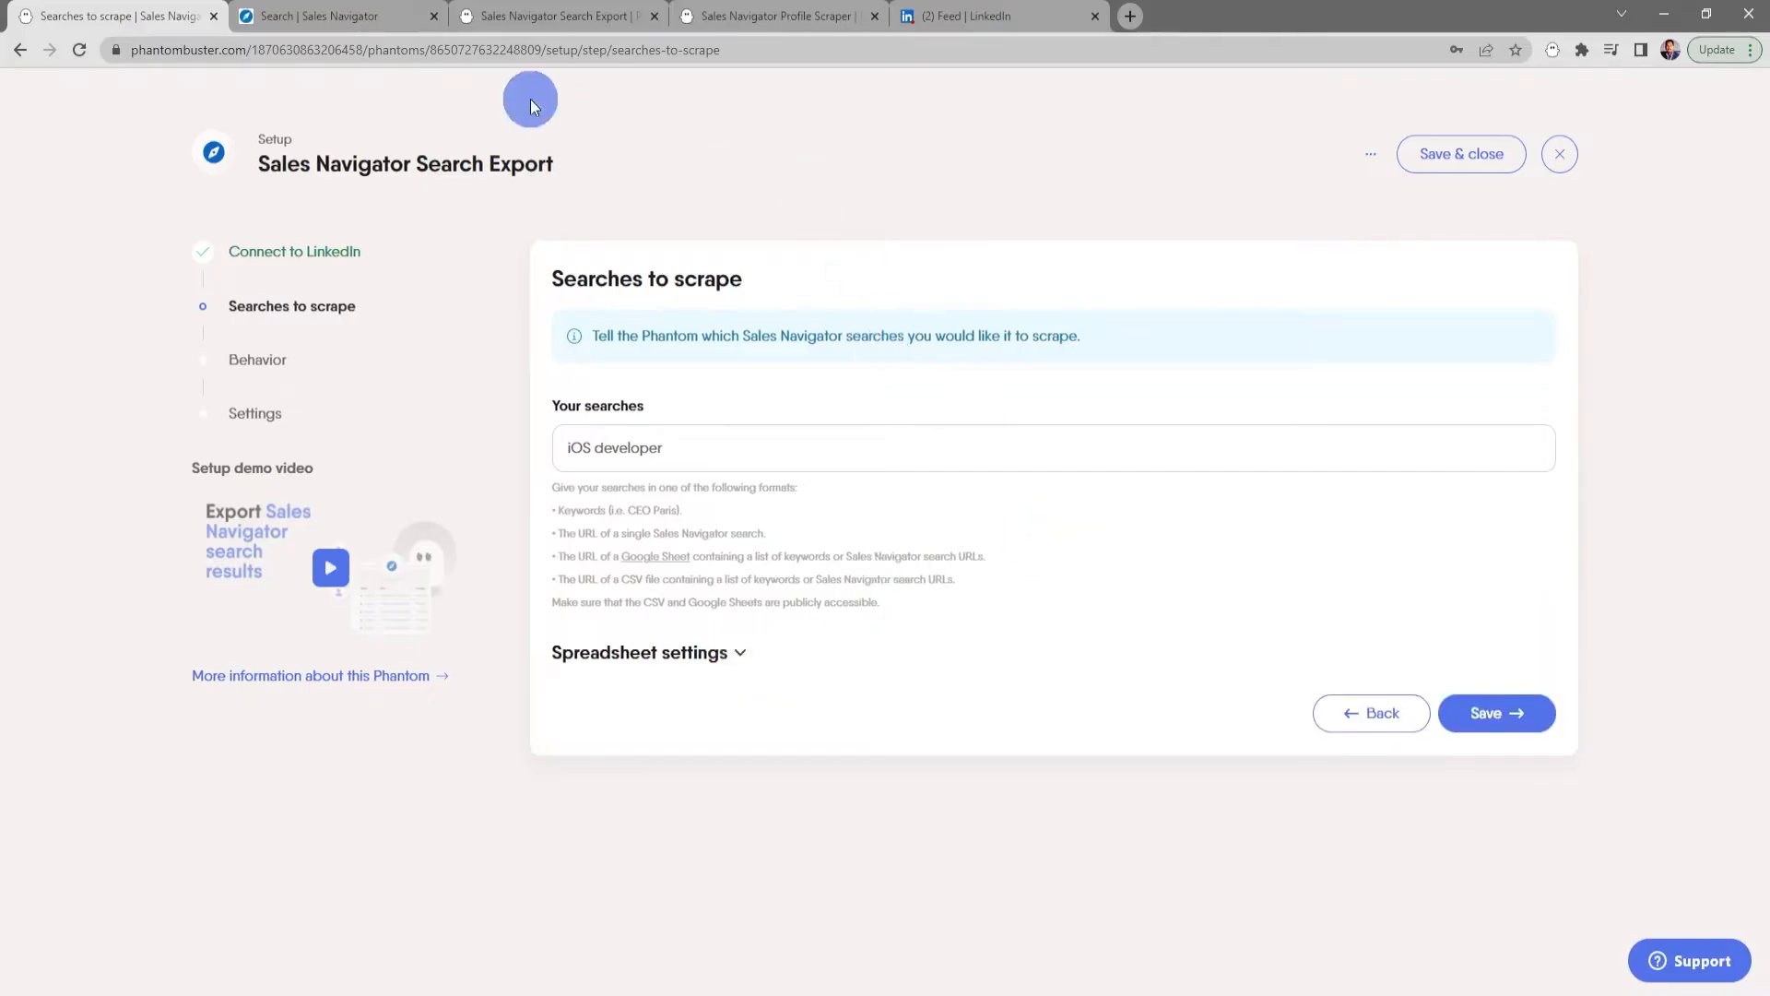
- Switch to the filtered Sales Navigator lead search and copy its full URL
{"action": "left_click", "coordinate": [369, 17]}
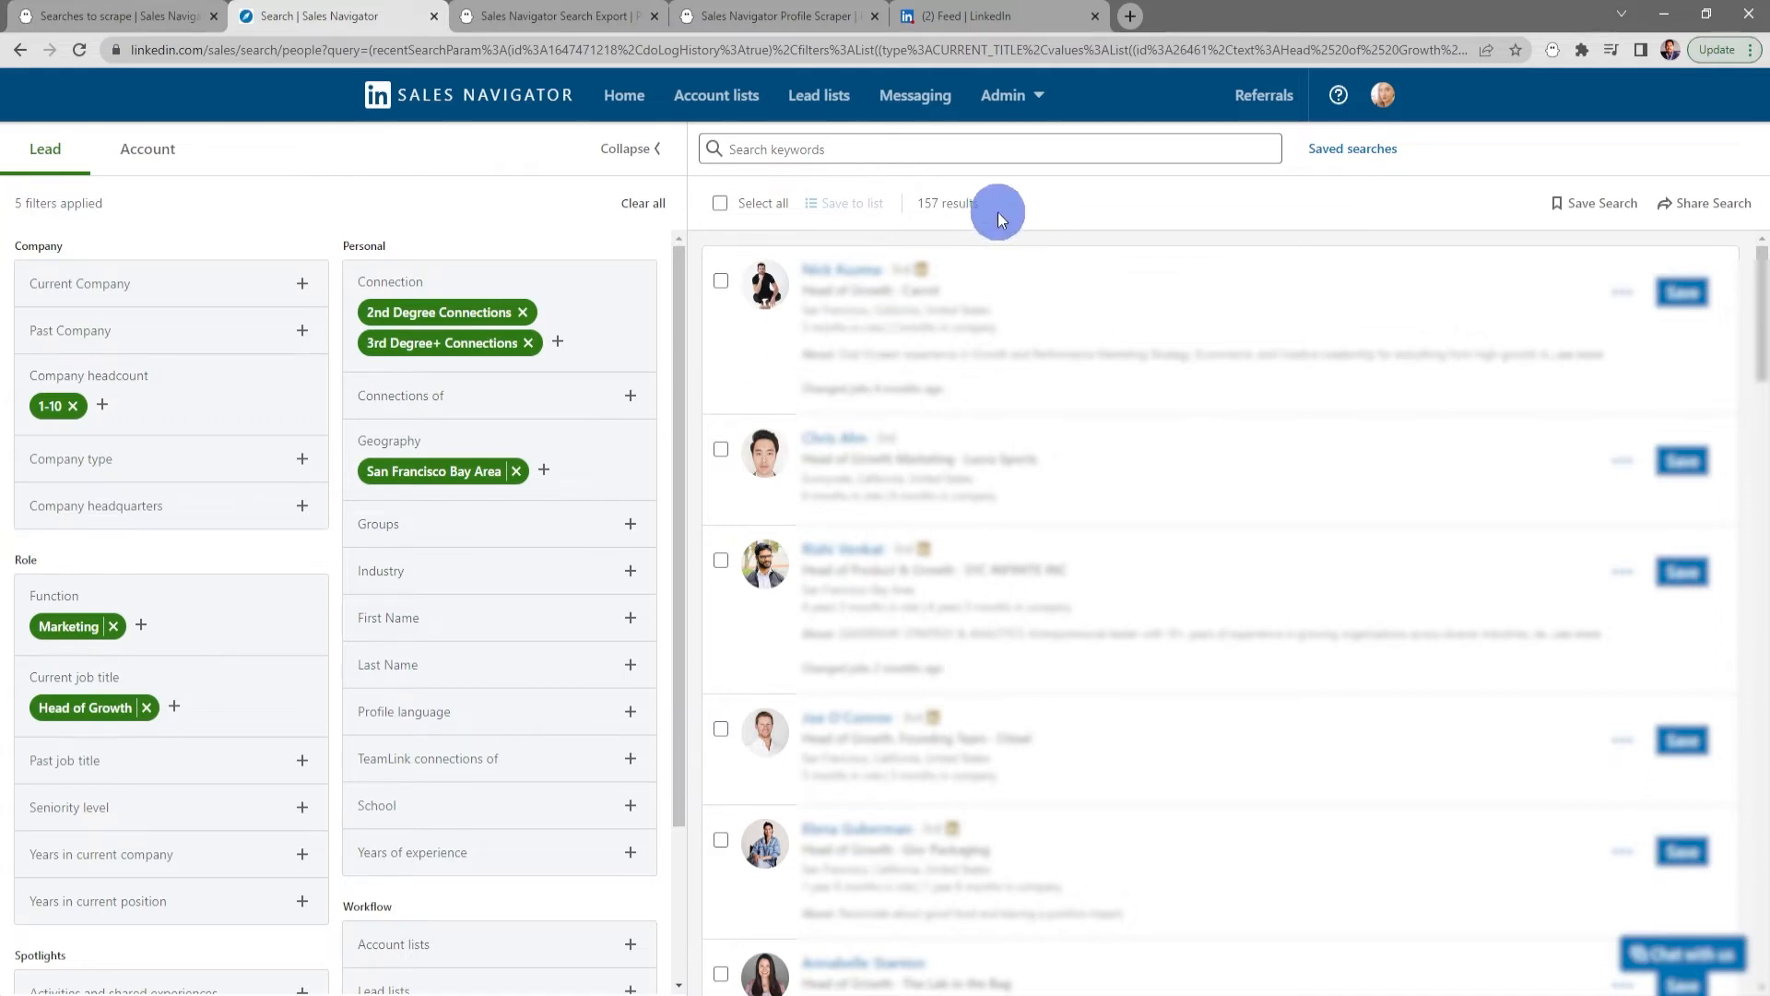
{"action": "left_click", "coordinate": [925, 50]}
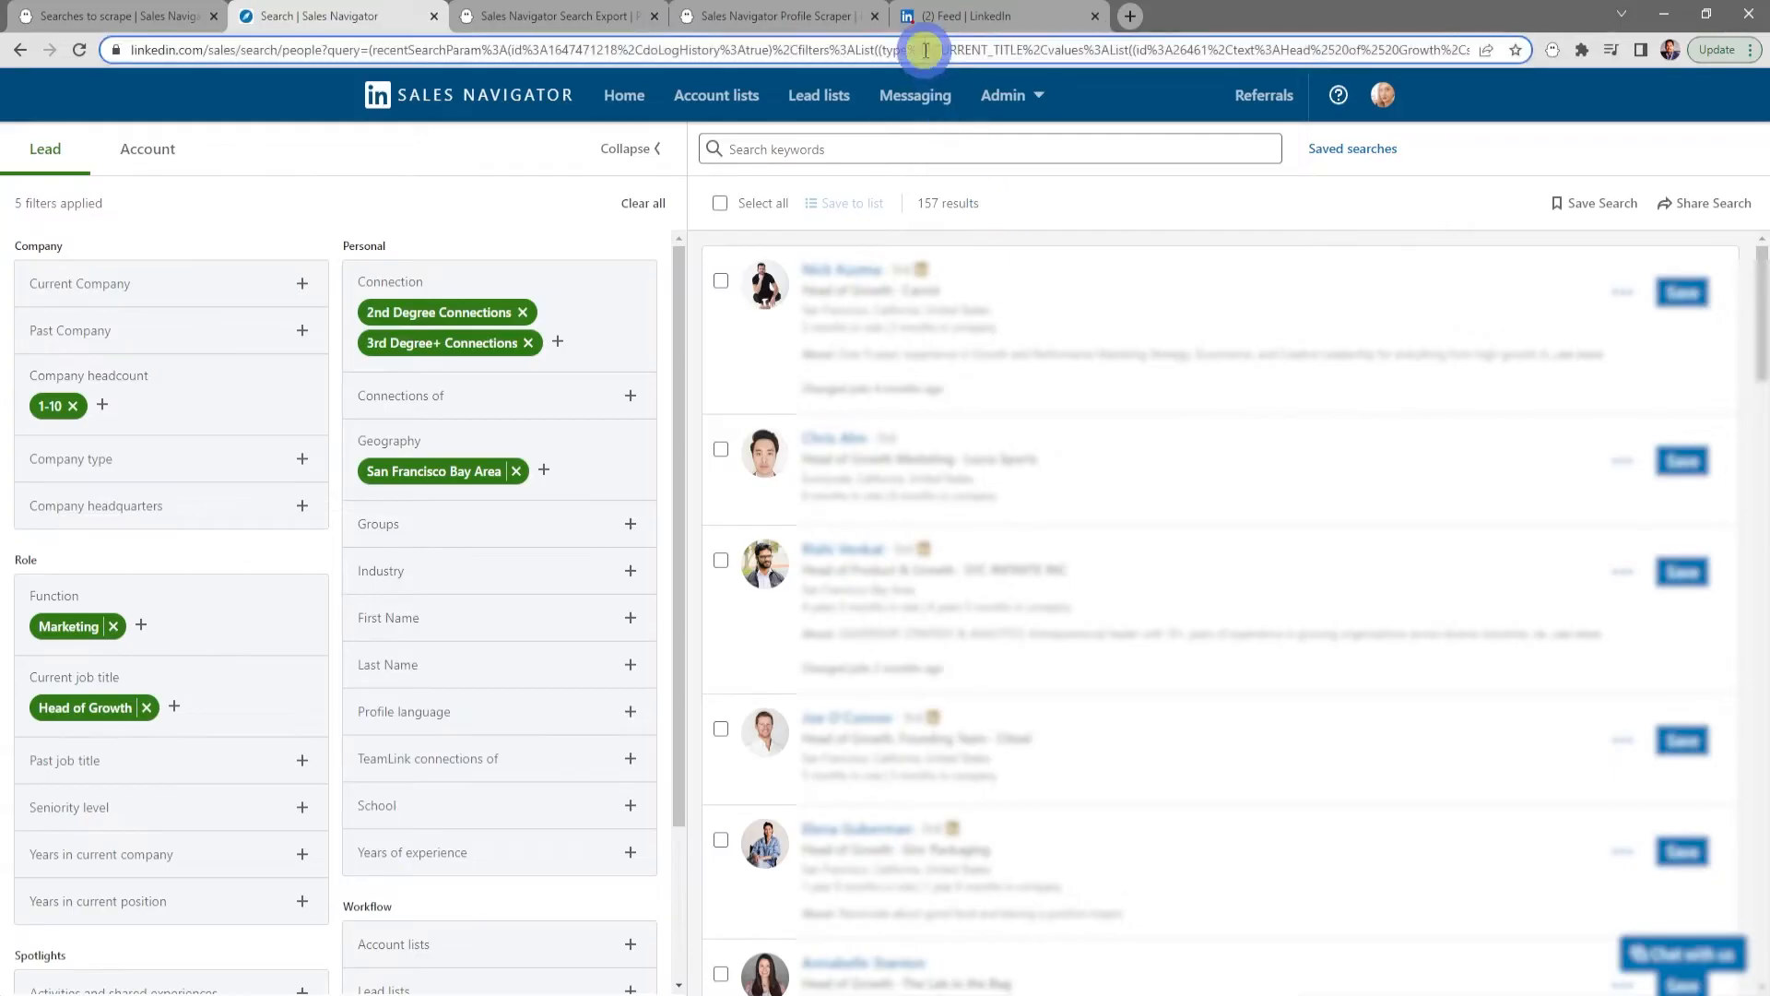
{"action": "right_click", "coordinate": [925, 50]}
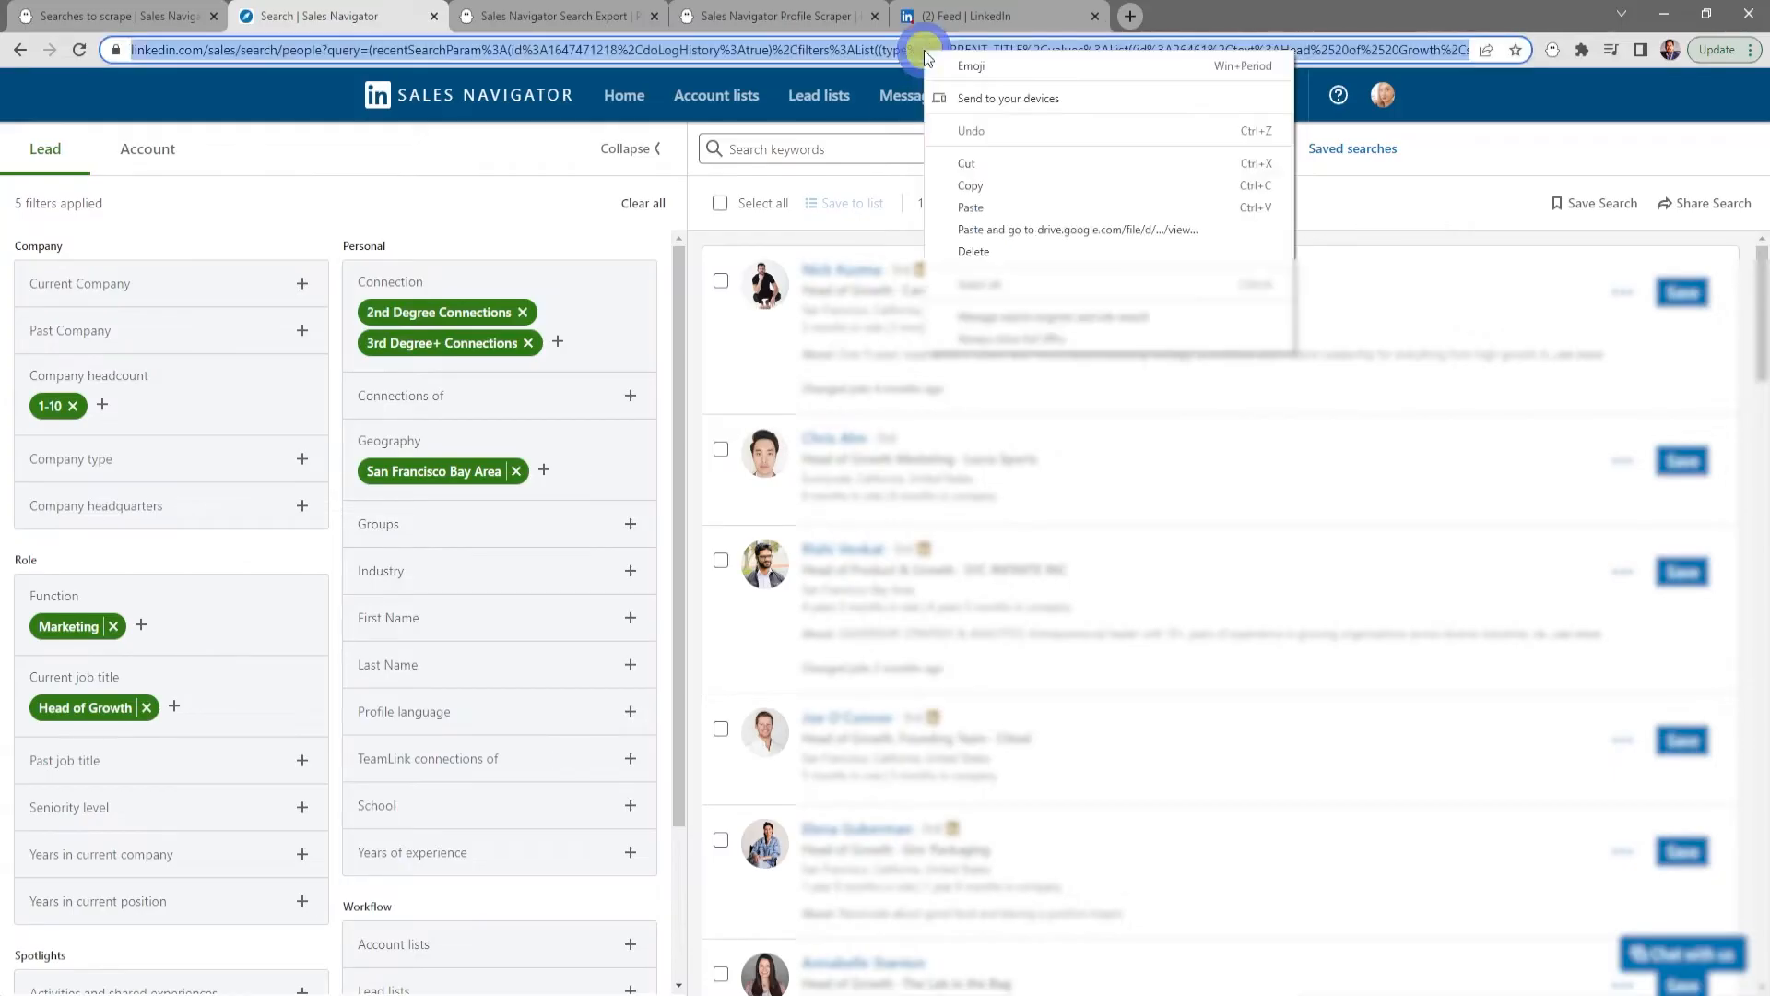
{"action": "left_click", "coordinate": [1029, 184]}
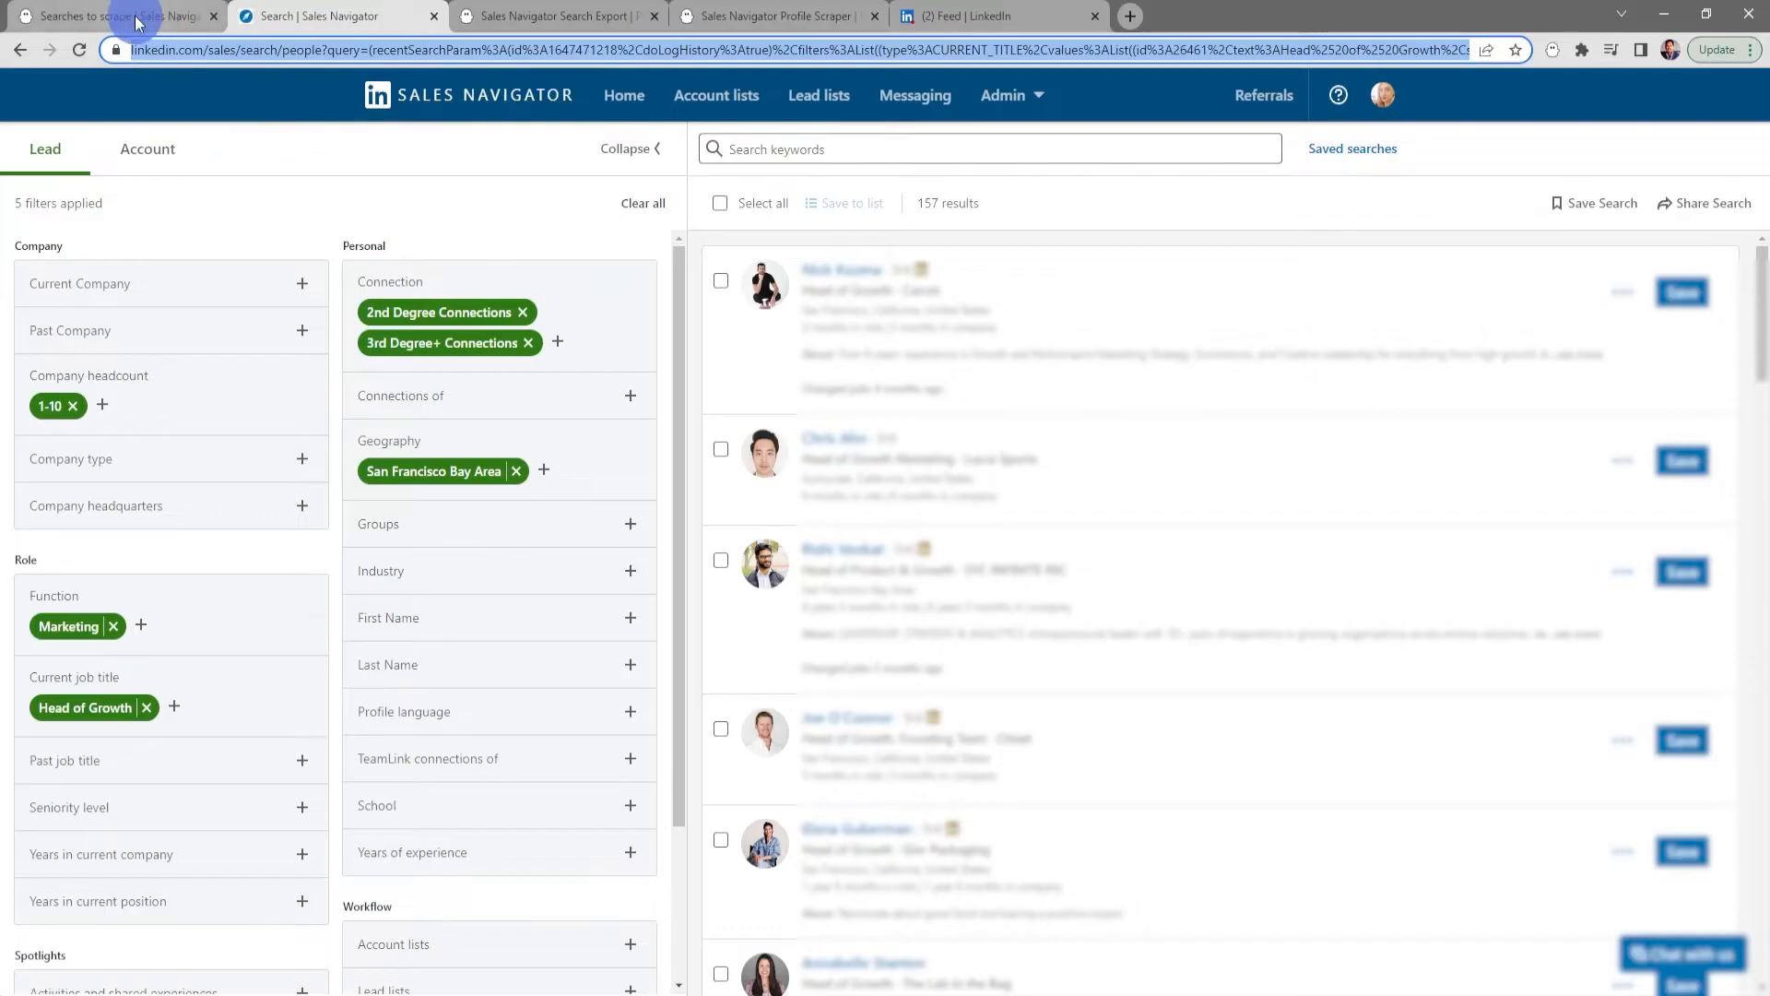
- Back in the Phantom setup, enter the copied Sales Navigator URL as the search to scrape and save it
{"action": "left_click", "coordinate": [135, 22]}
{"action": "left_click", "coordinate": [586, 447]}
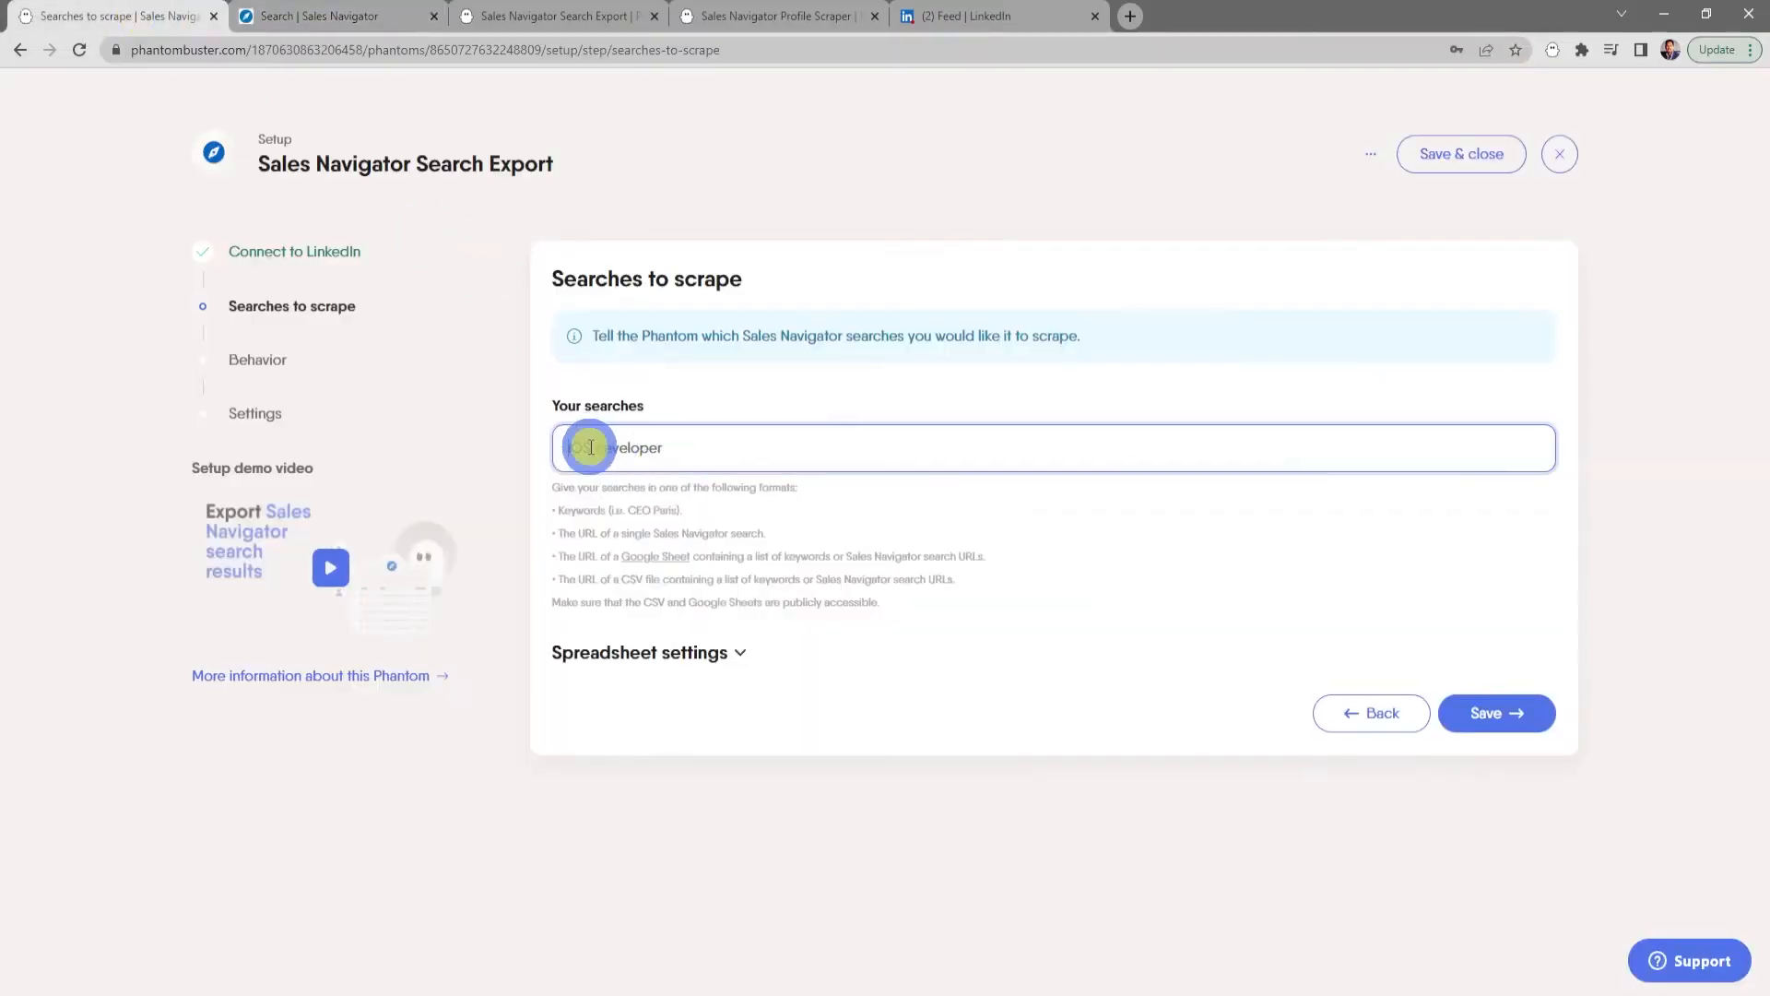
{"action": "right_click", "coordinate": [589, 447]}
{"action": "left_click", "coordinate": [680, 594]}
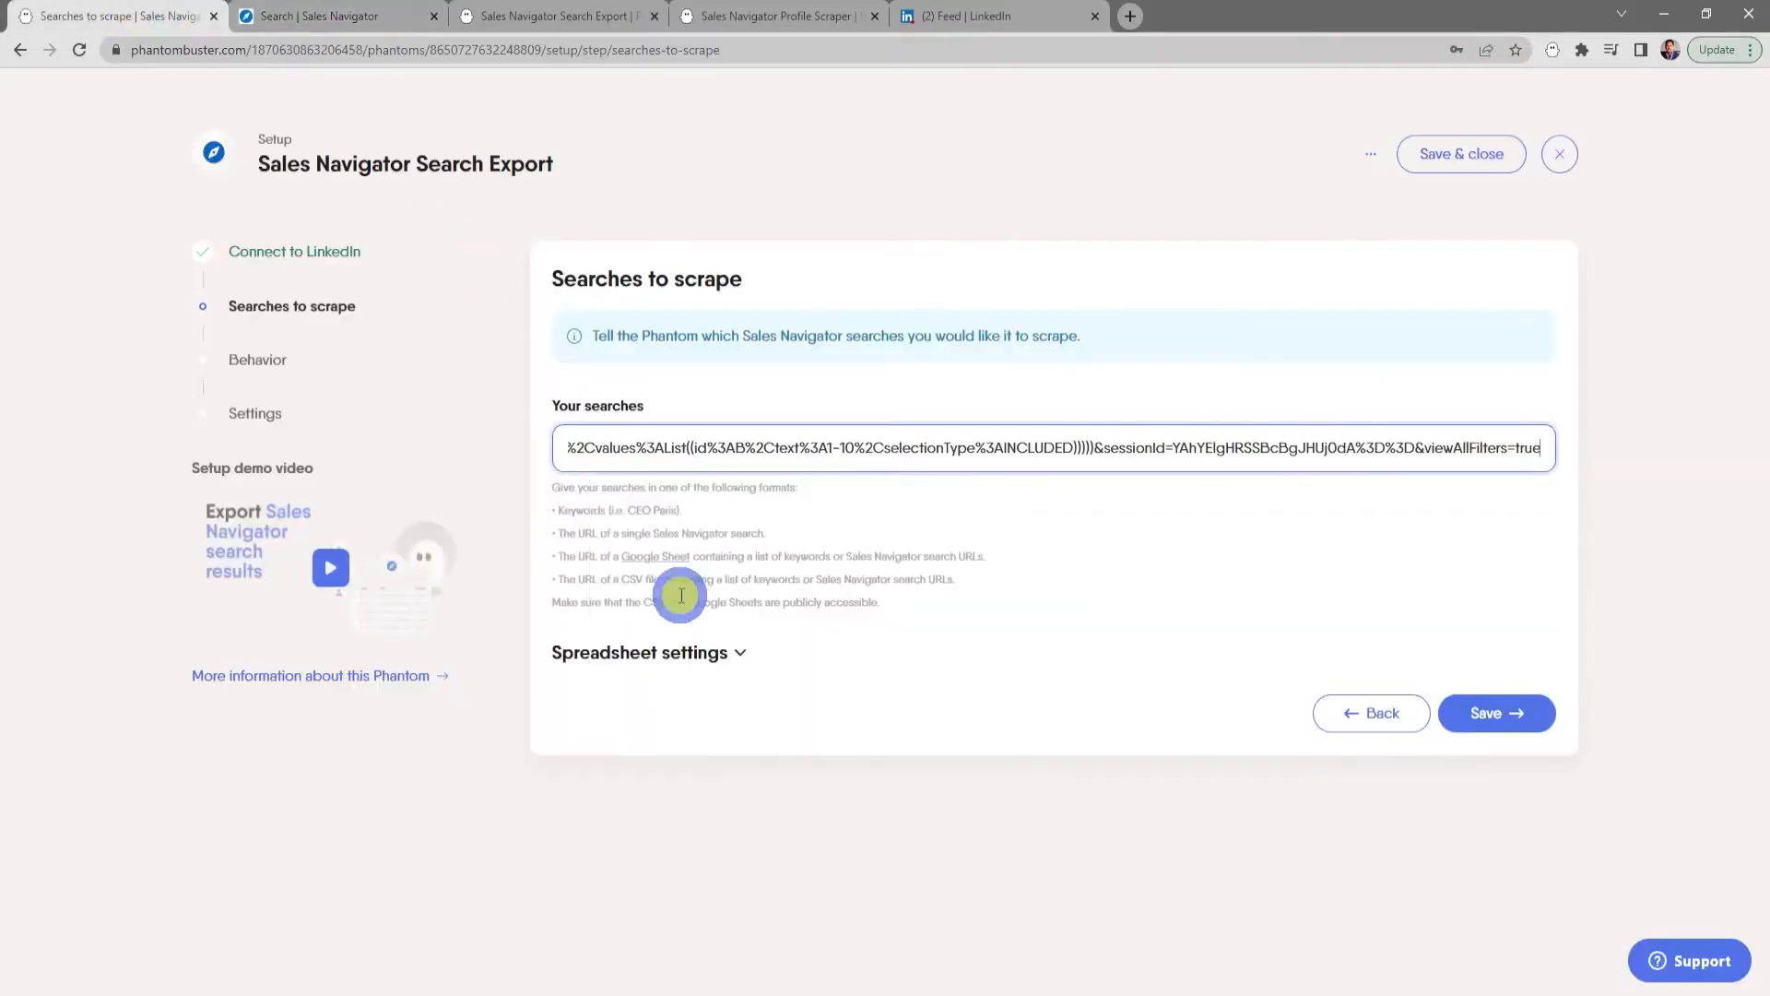
{"action": "left_click", "coordinate": [1506, 721]}
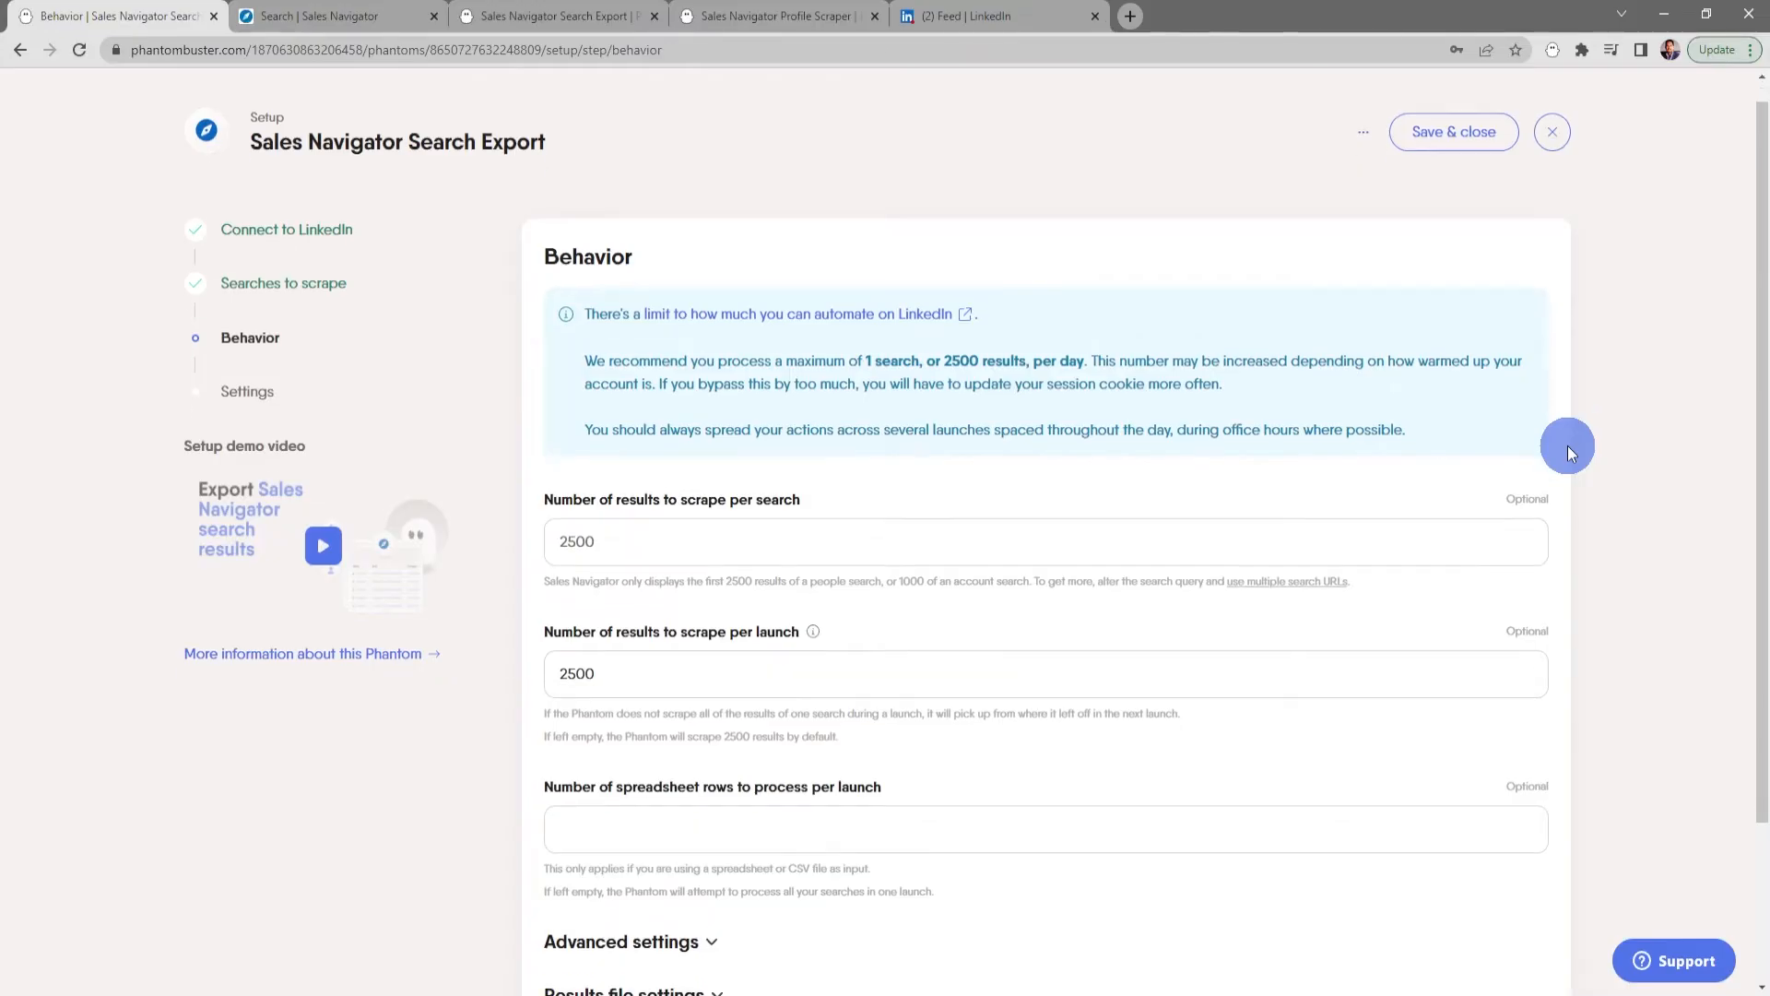
- Set the number of results to scrape to 50 per search and 50 per launch
{"action": "scroll", "coordinate": [1567, 446], "scroll_direction": "down", "scroll_amount": 1}
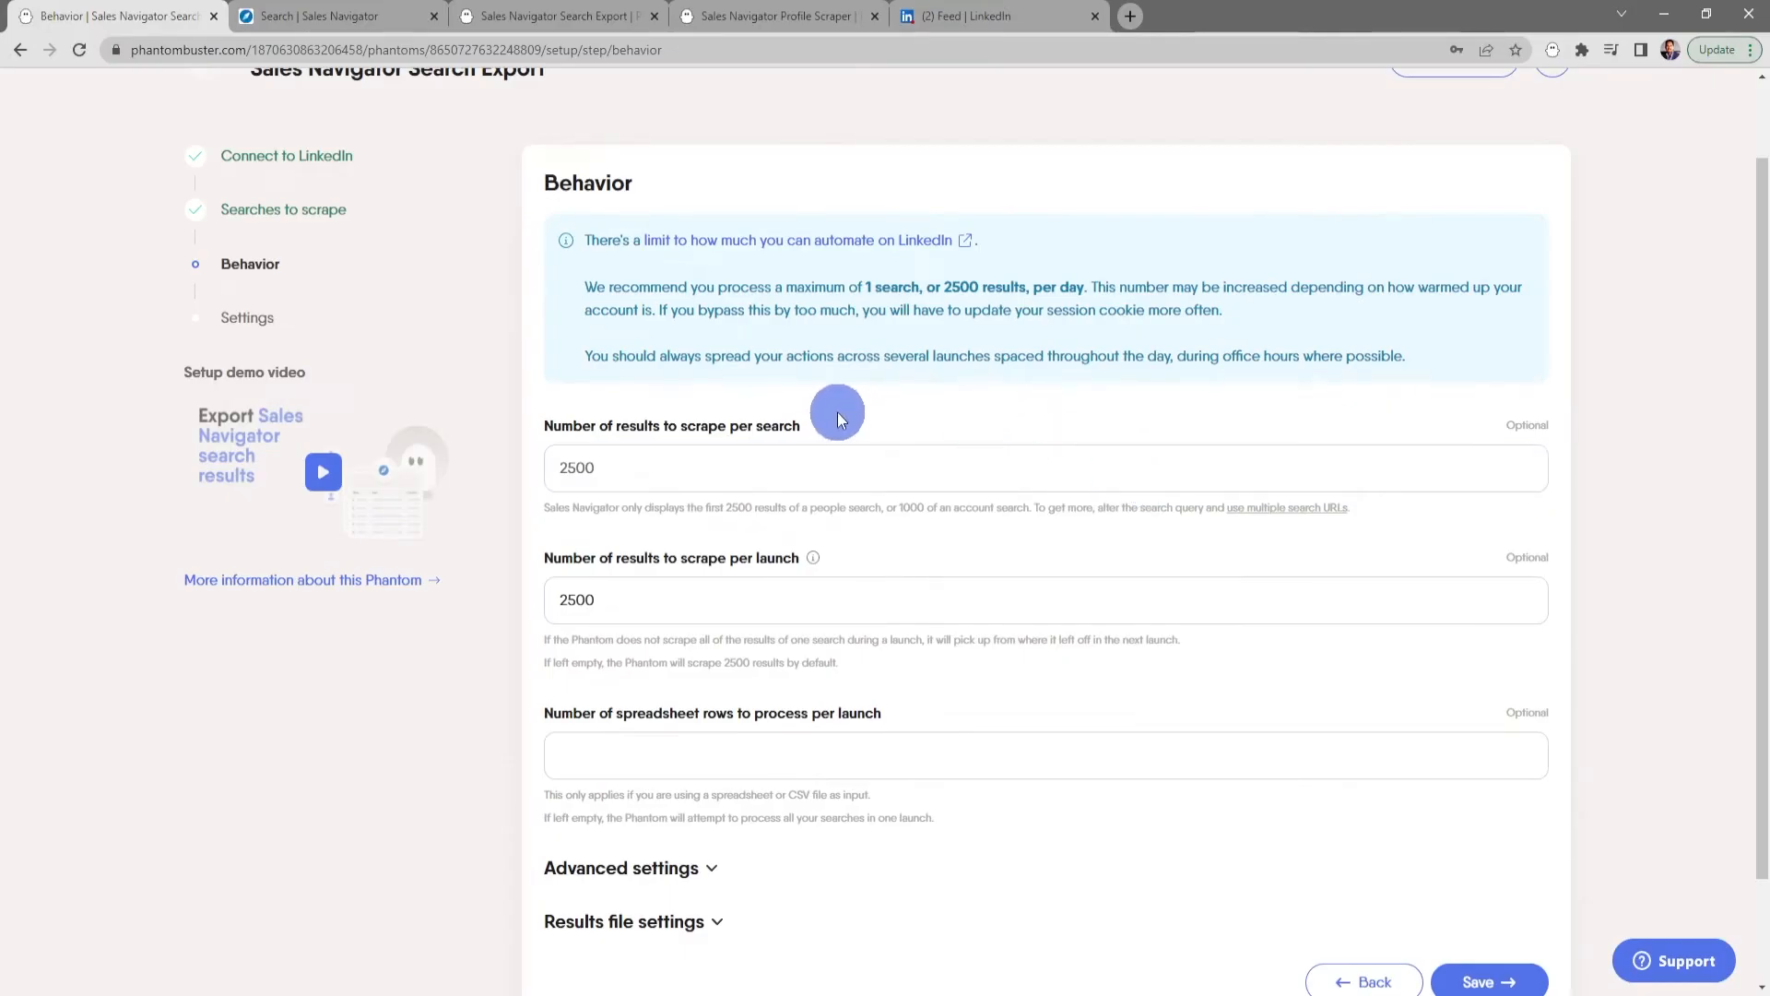
{"action": "left_click", "coordinate": [573, 468]}
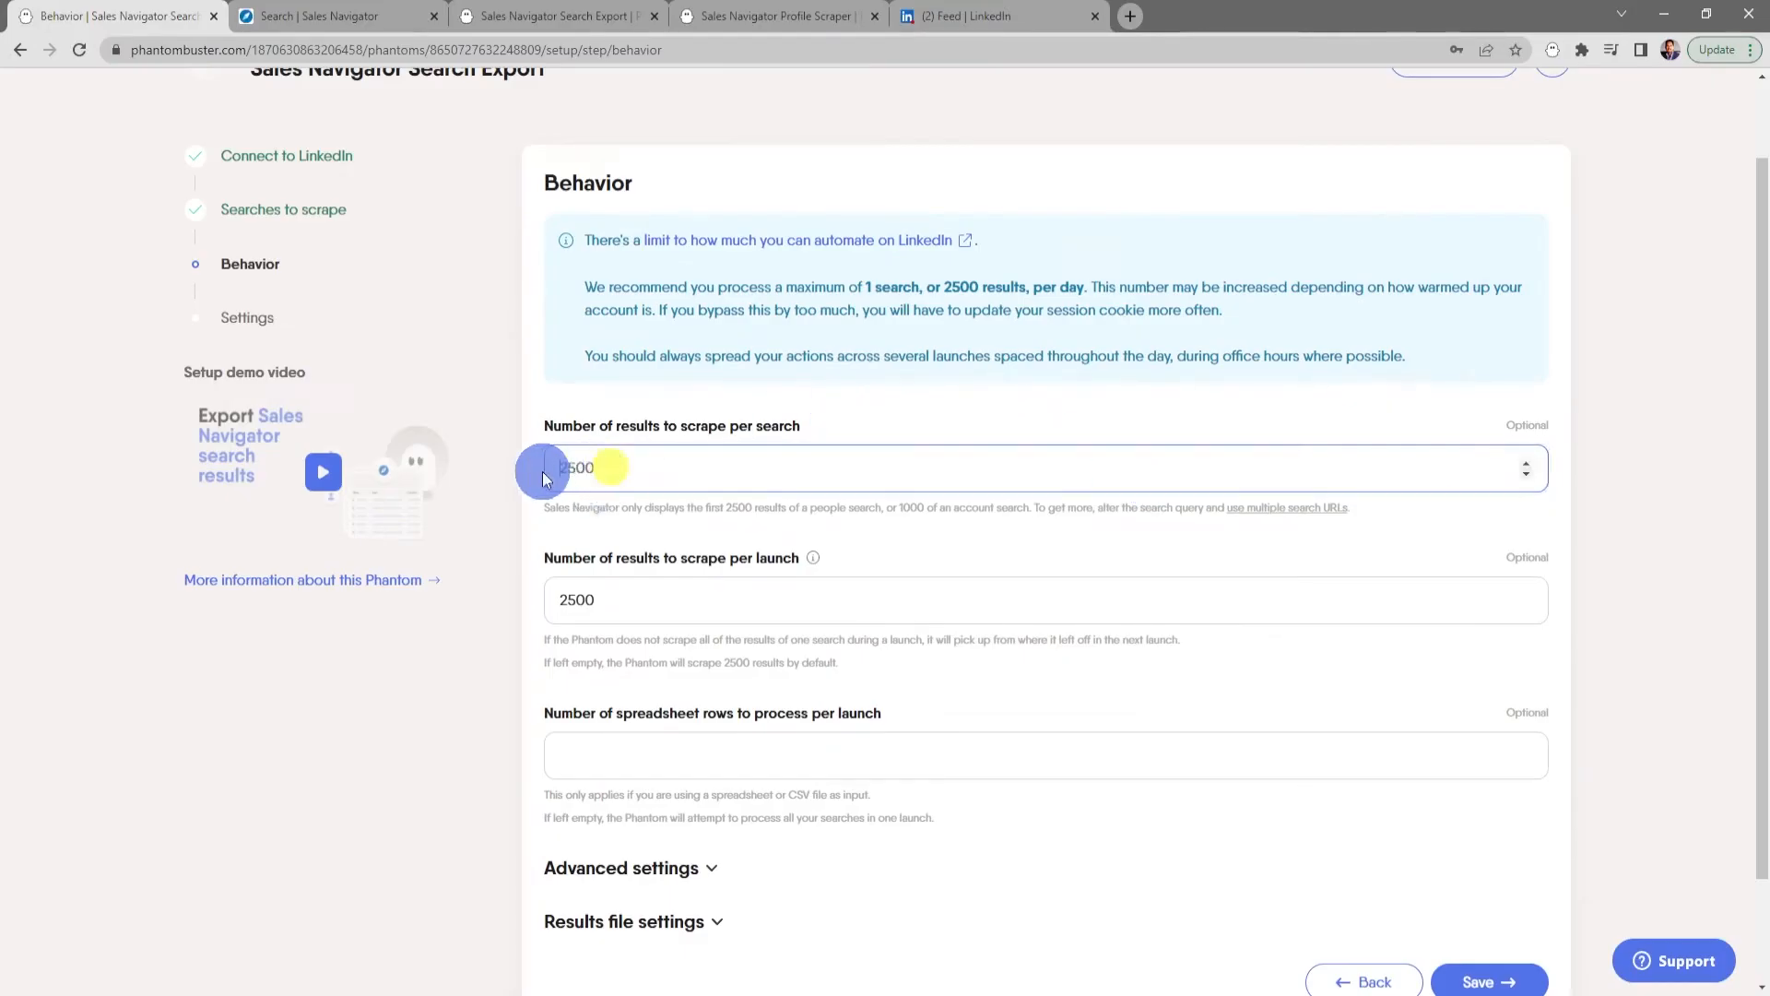
{"action": "type", "text": "50"}
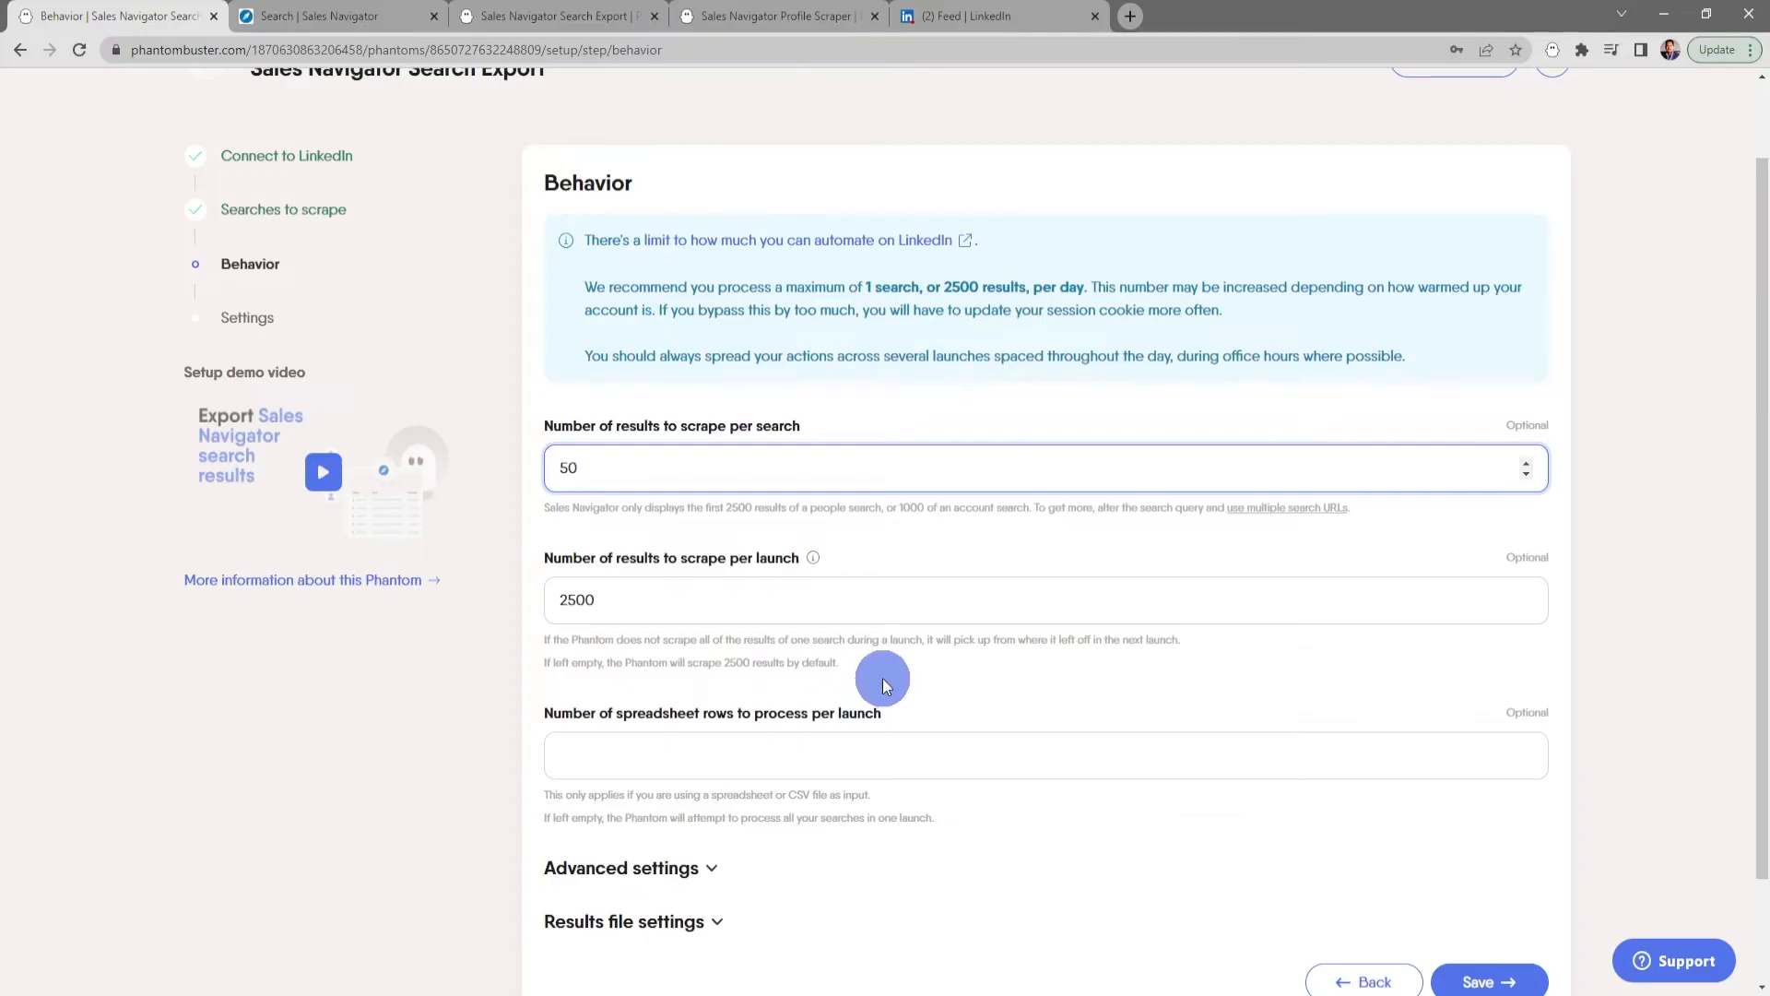
{"action": "left_click_drag", "start_coordinate": [604, 600], "coordinate": [517, 602]}
{"action": "type", "text": "50"}
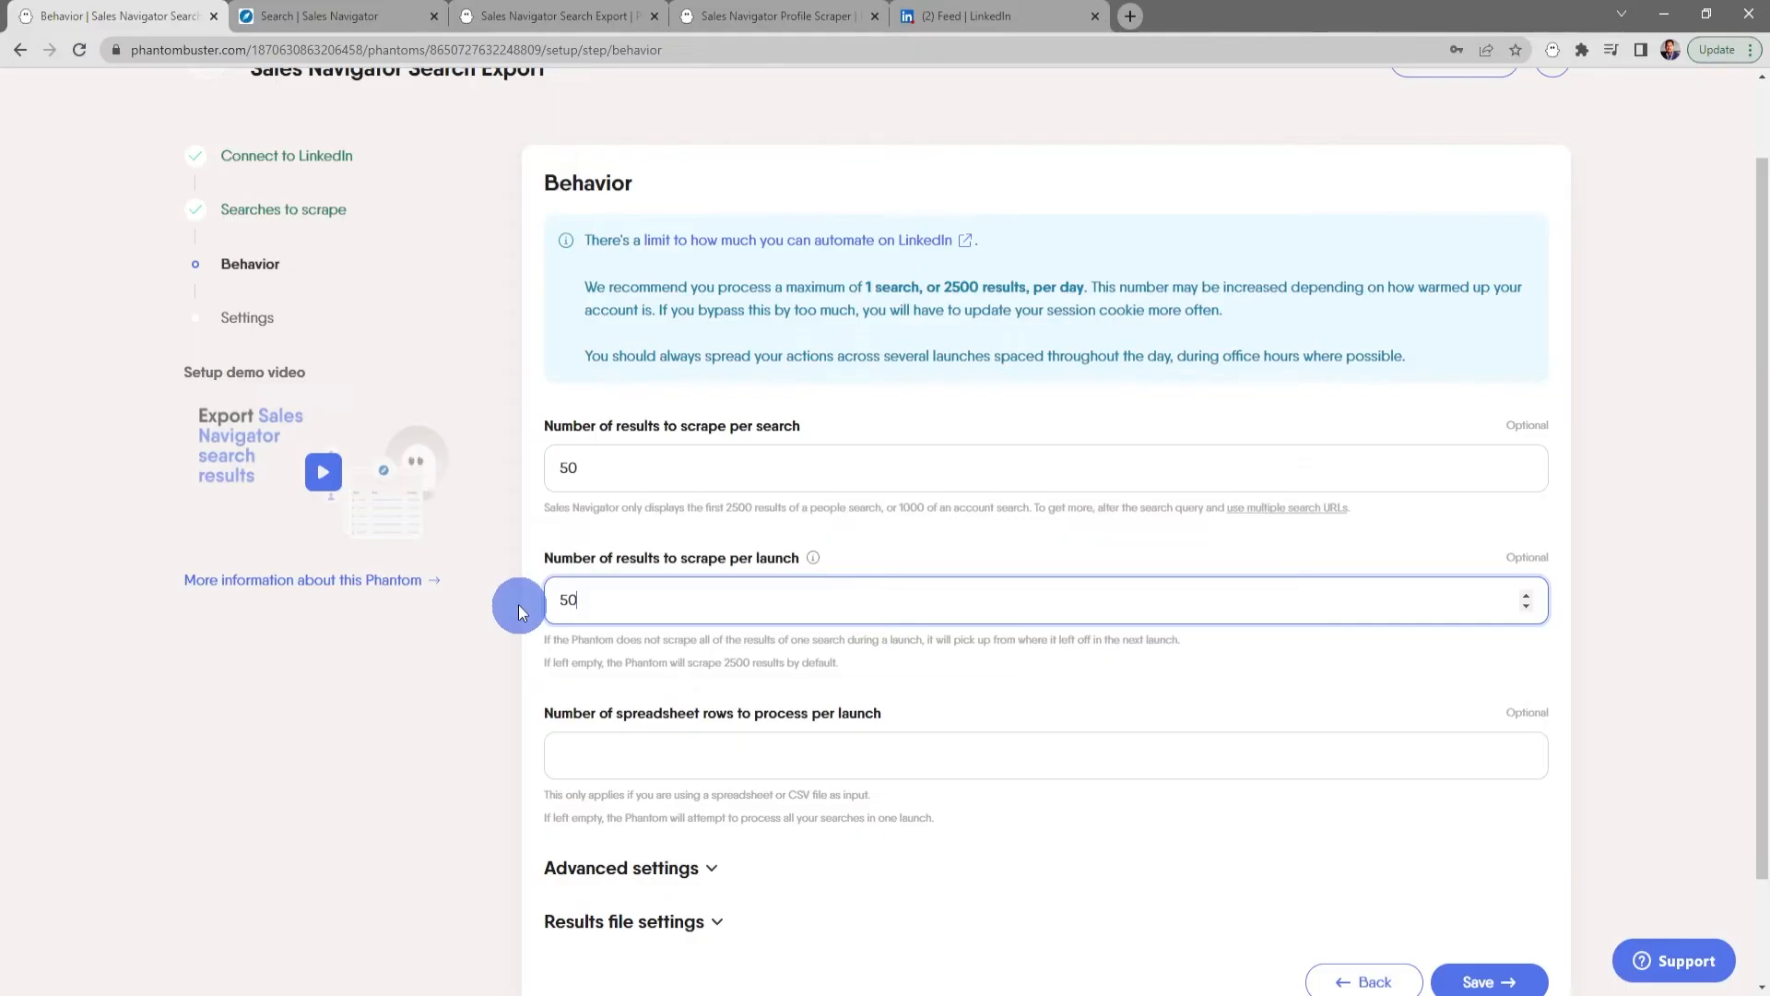
- Examine the spreadsheet rows per launch field and the advanced behavior options, such as duplicate removal and Watcher mode
{"action": "scroll", "coordinate": [876, 645], "scroll_direction": "down", "scroll_amount": 1}
{"action": "left_click", "coordinate": [699, 663]}
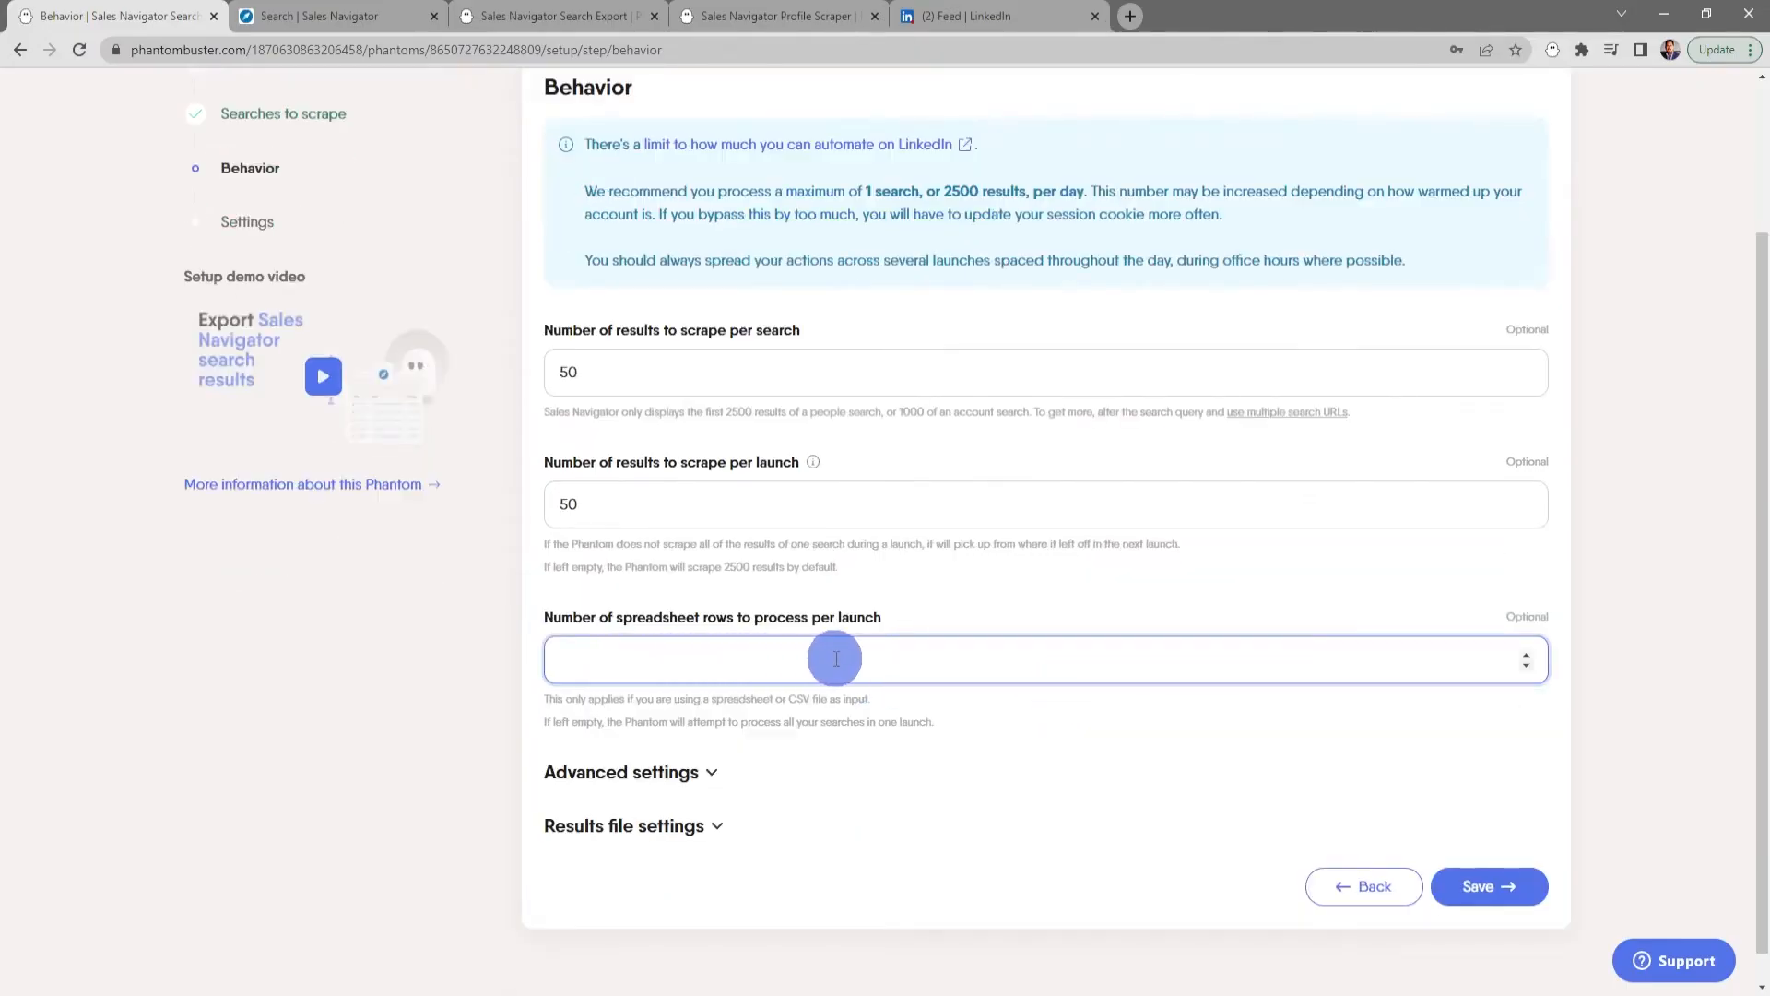
{"action": "left_click", "coordinate": [1018, 710]}
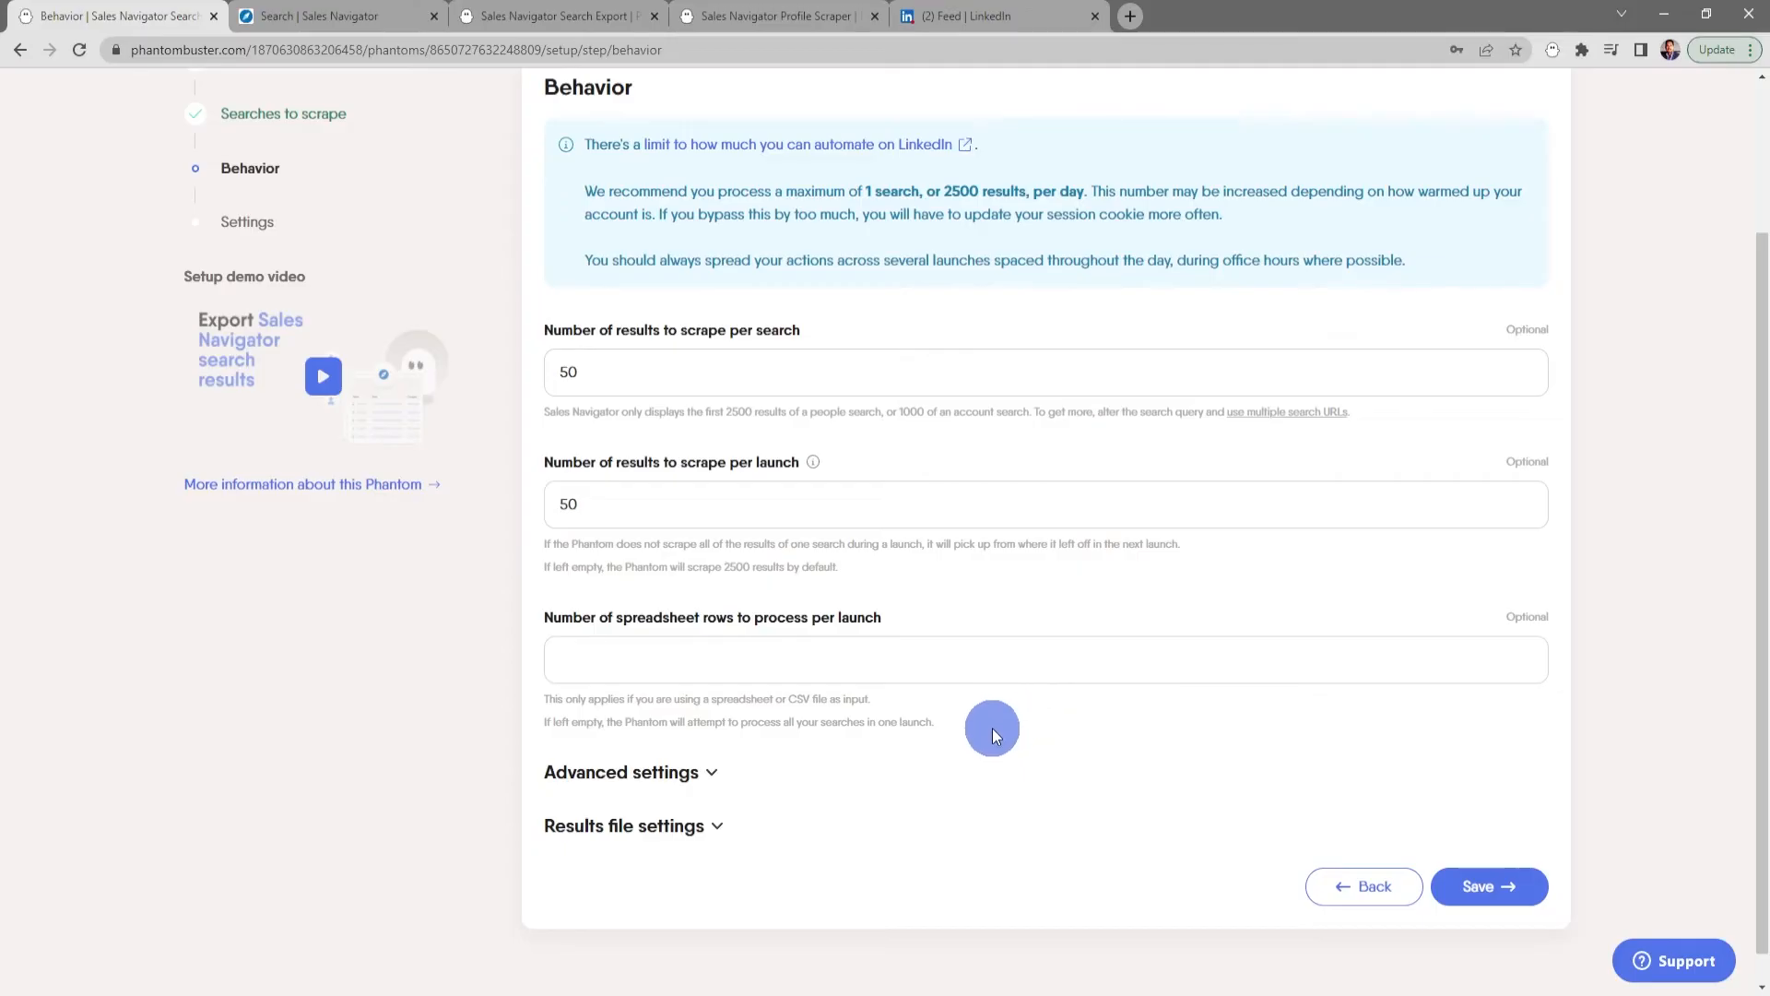
{"action": "scroll", "coordinate": [968, 729], "scroll_direction": "down", "scroll_amount": 1}
{"action": "left_click", "coordinate": [708, 745]}
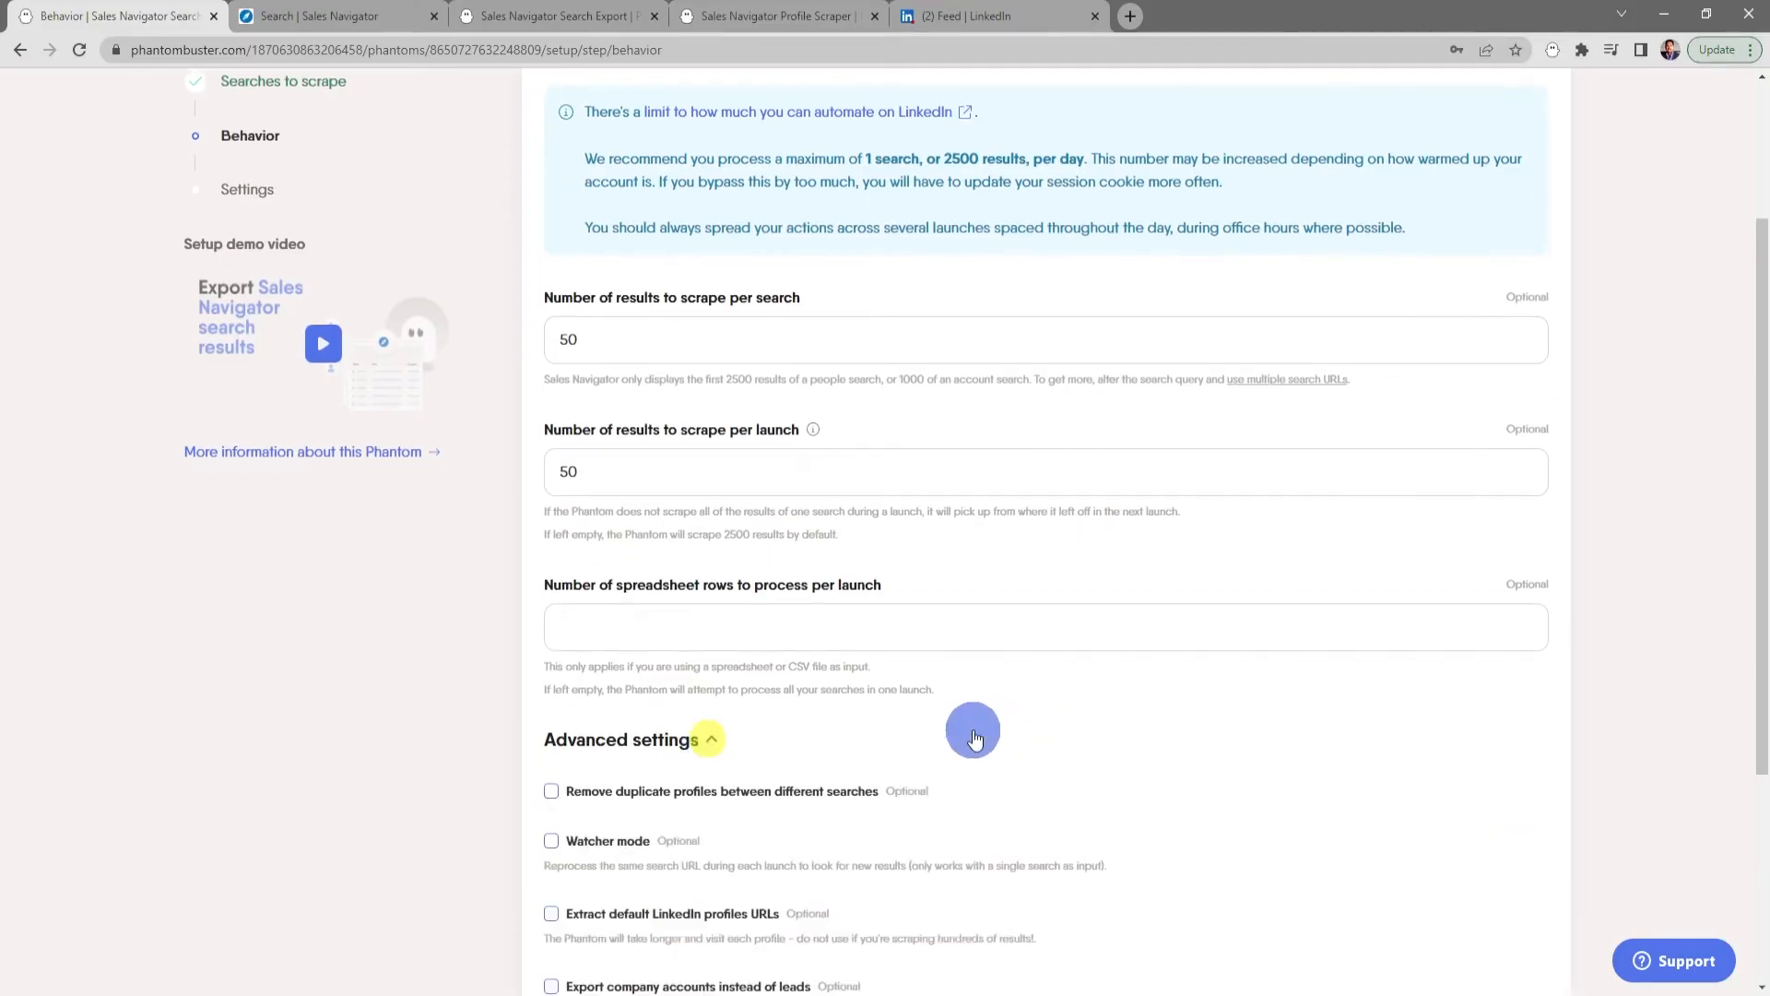
{"action": "scroll", "coordinate": [964, 723], "scroll_direction": "down", "scroll_amount": 3}
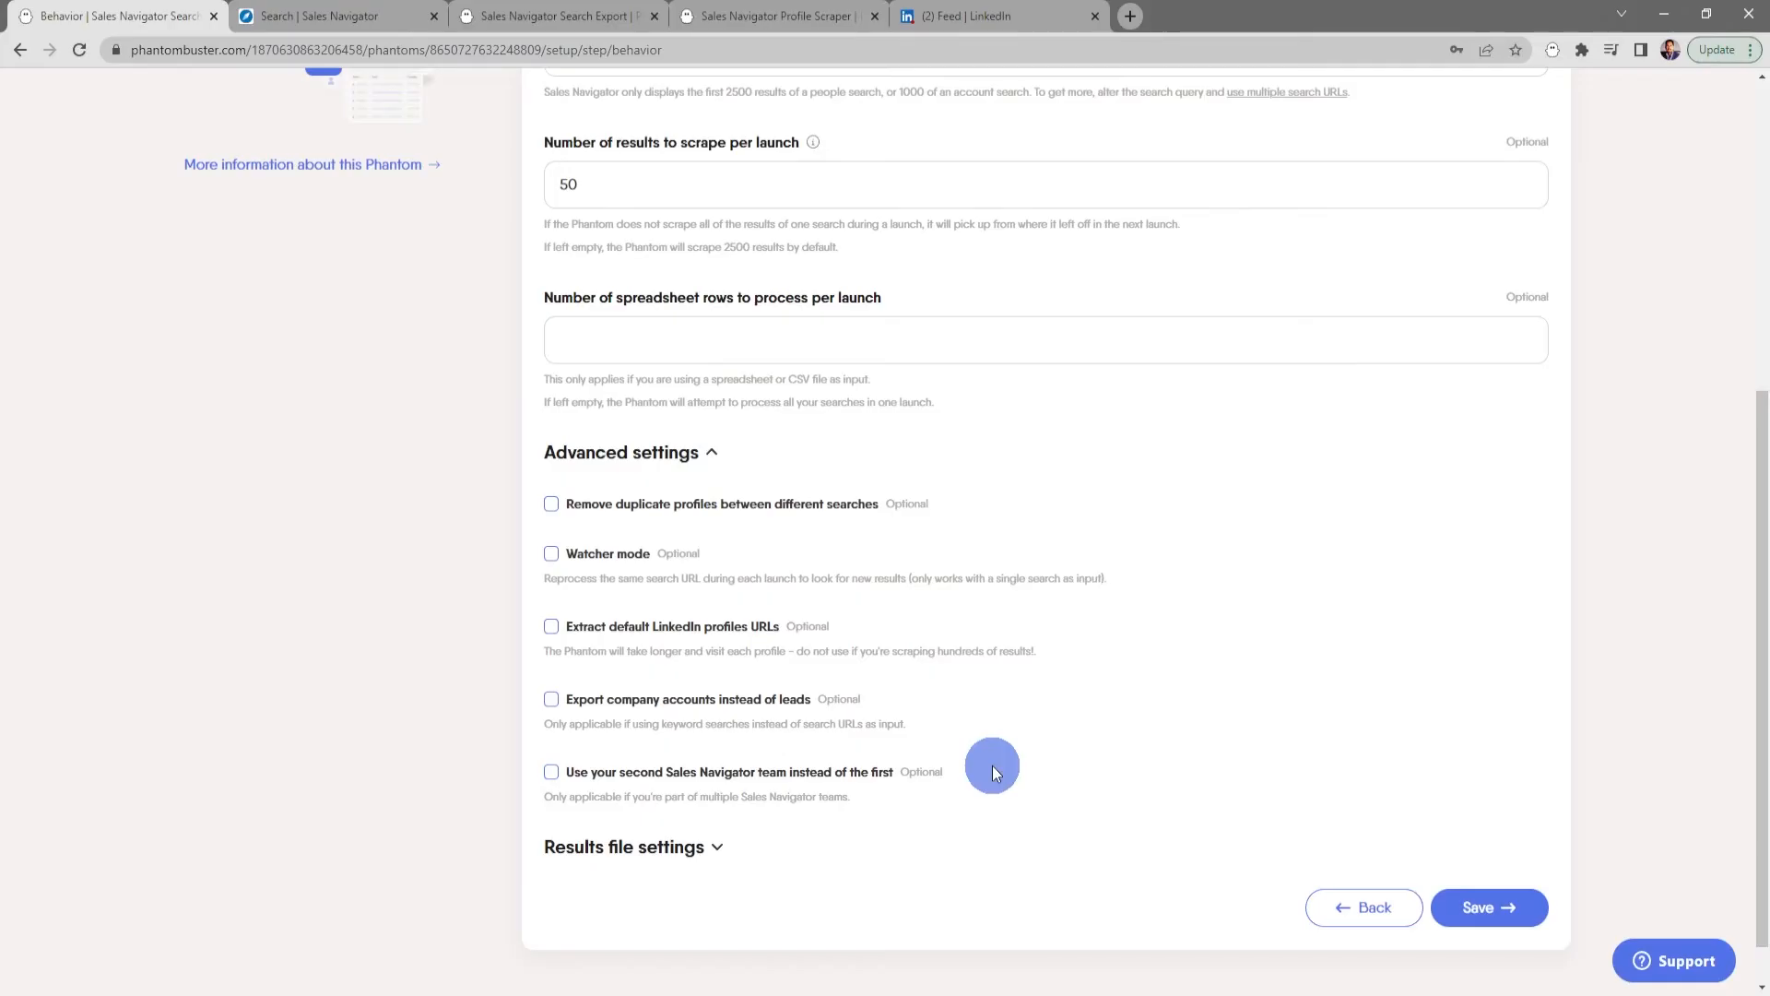
{"action": "scroll", "coordinate": [946, 783], "scroll_direction": "down", "scroll_amount": 1}
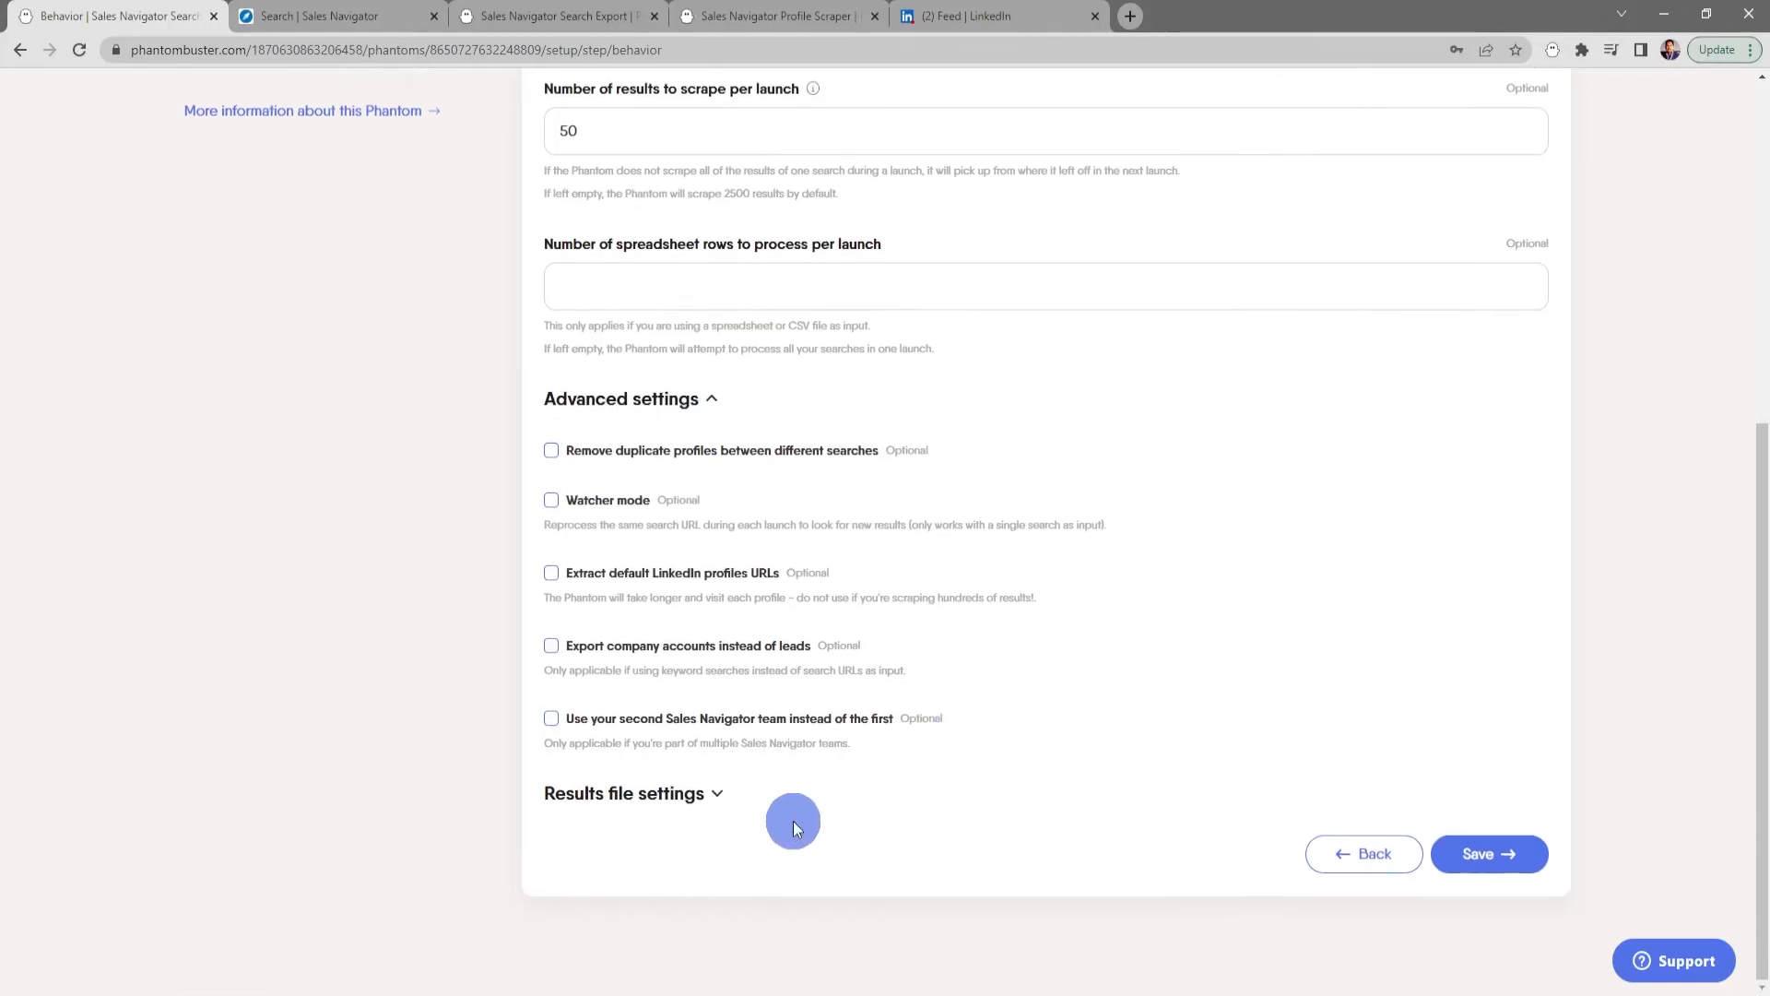
- Examine the results file settings, including the file name and the fields to keep, and collapse them again
{"action": "left_click", "coordinate": [723, 799]}
{"action": "scroll", "coordinate": [1014, 777], "scroll_direction": "down", "scroll_amount": 1}
{"action": "left_click", "coordinate": [1015, 779]}
{"action": "scroll", "coordinate": [1042, 712], "scroll_direction": "down", "scroll_amount": 1}
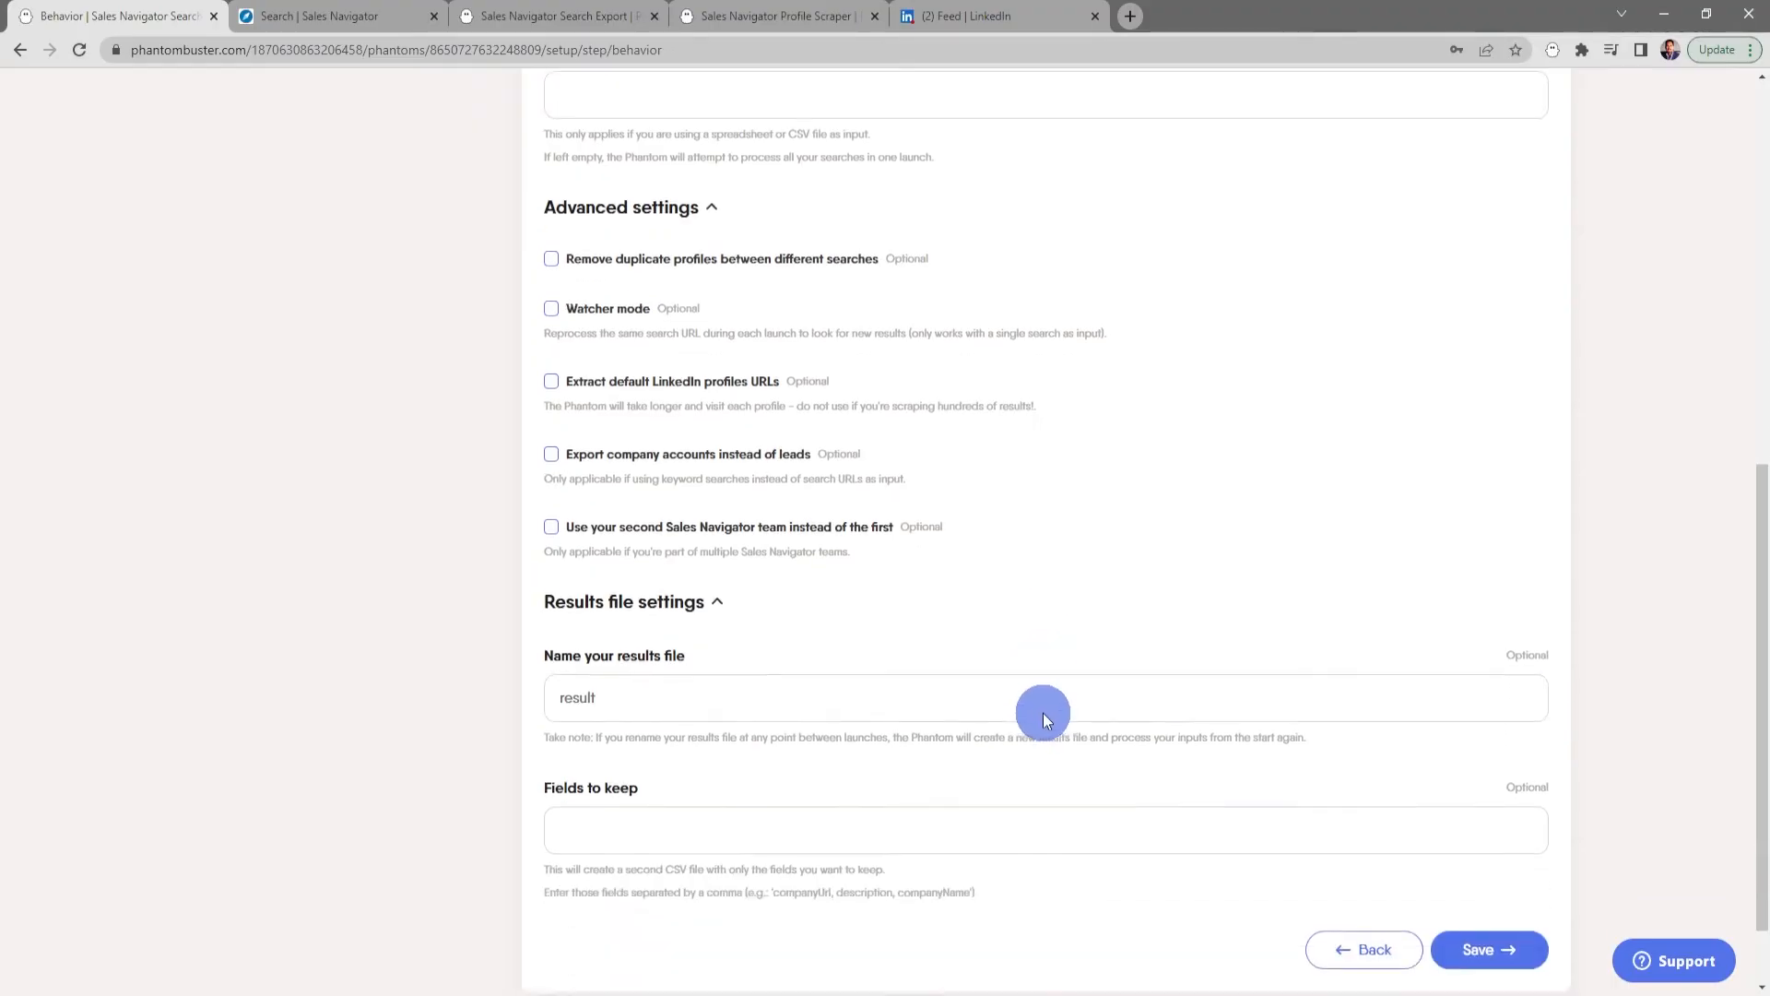
{"action": "left_click", "coordinate": [962, 752]}
{"action": "left_click", "coordinate": [915, 815]}
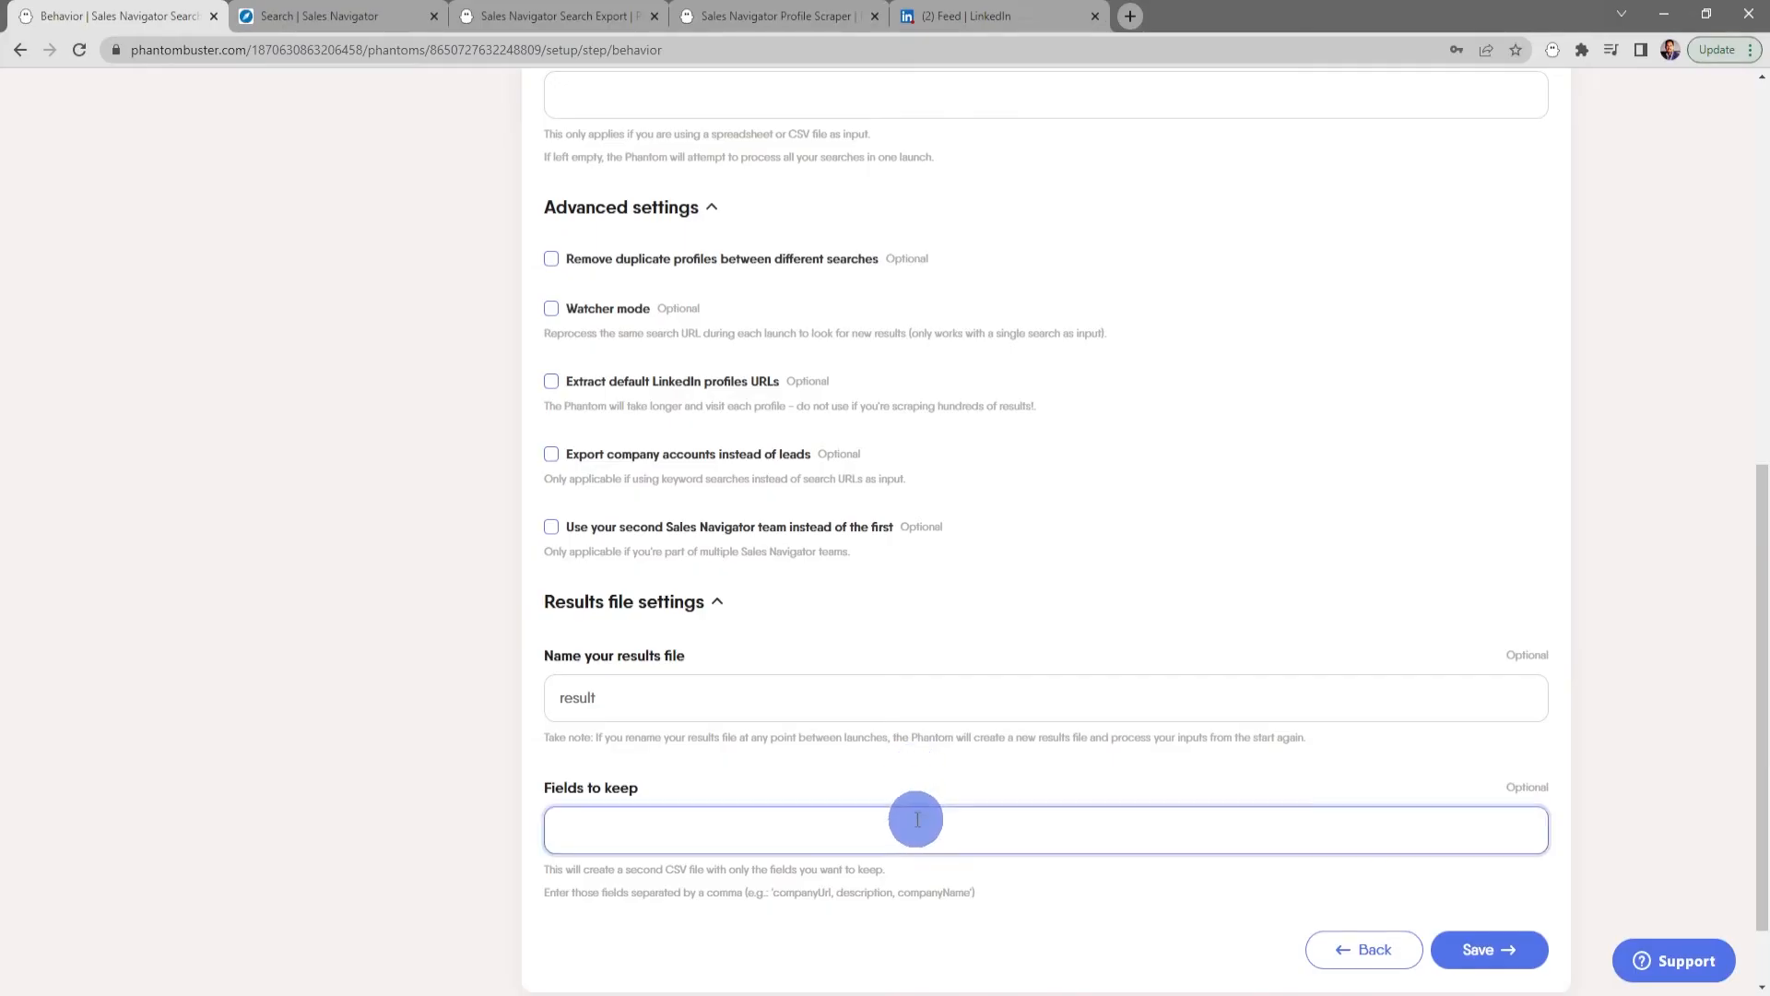
{"action": "left_click", "coordinate": [893, 735]}
{"action": "left_click", "coordinate": [696, 605]}
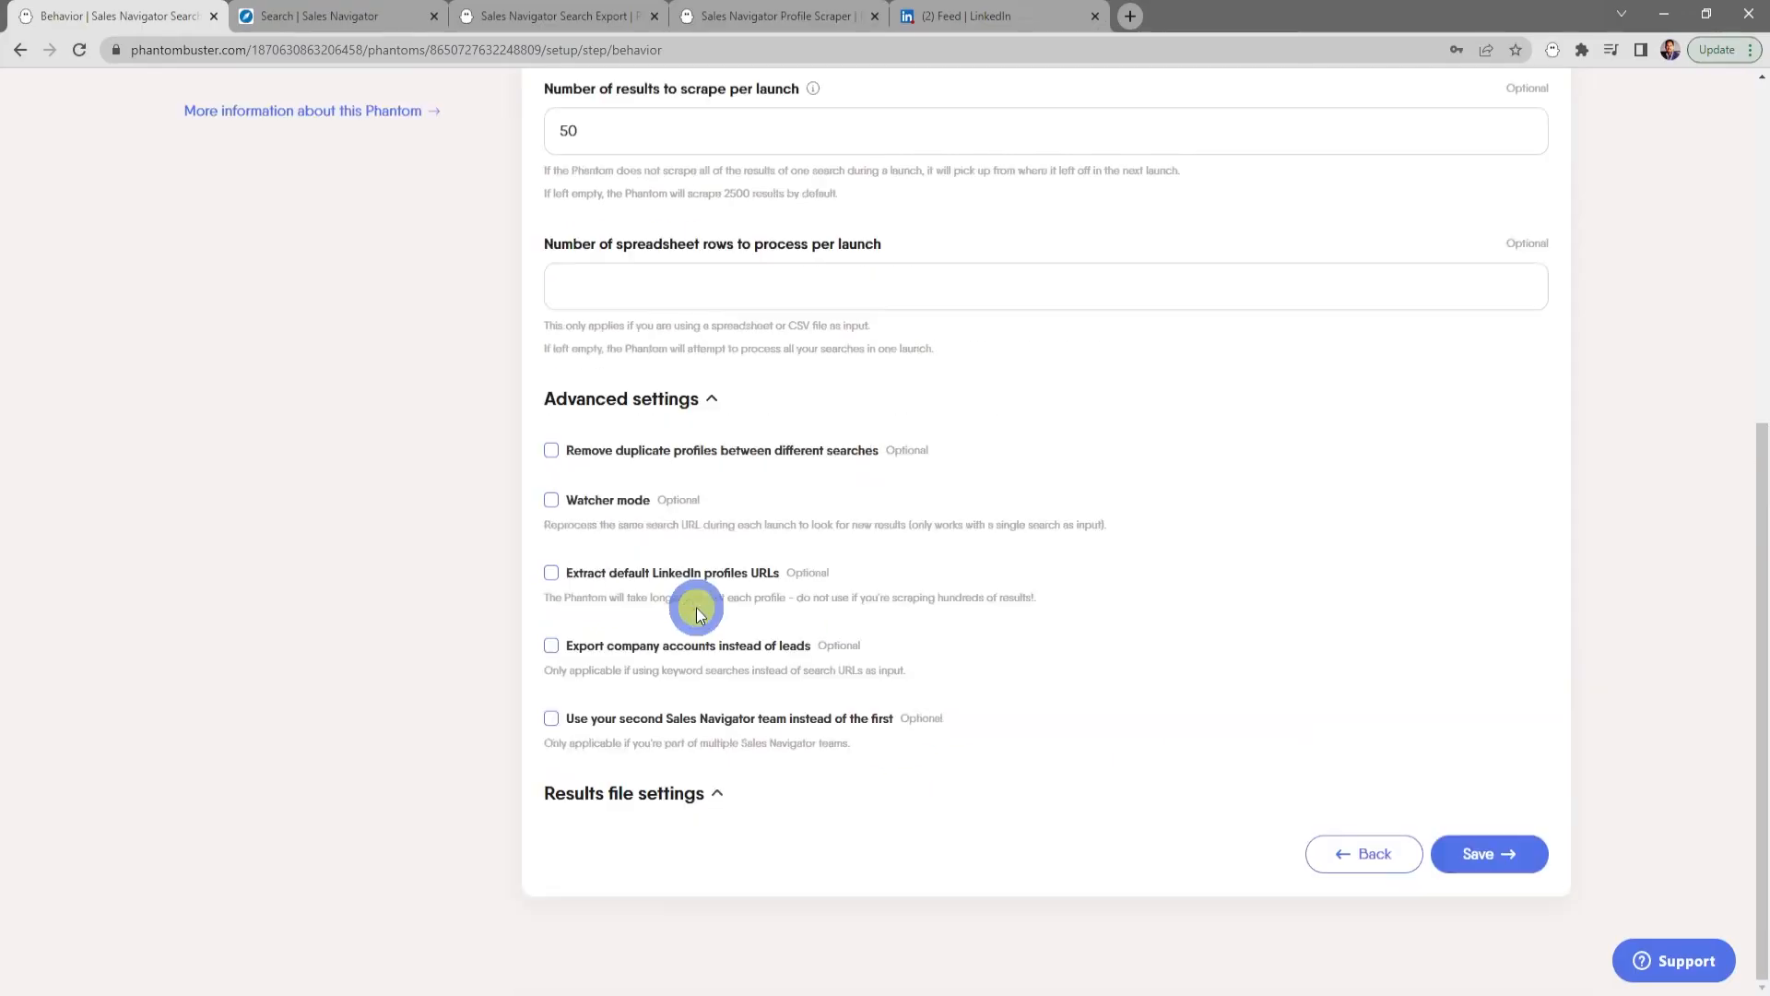
- Collapse the advanced settings and save the Phantom's behavior
{"action": "scroll", "coordinate": [1009, 689], "scroll_direction": "up", "scroll_amount": 2}
{"action": "left_click", "coordinate": [687, 604]}
{"action": "scroll", "coordinate": [1039, 624], "scroll_direction": "up", "scroll_amount": 2}
{"action": "left_click", "coordinate": [1111, 660]}
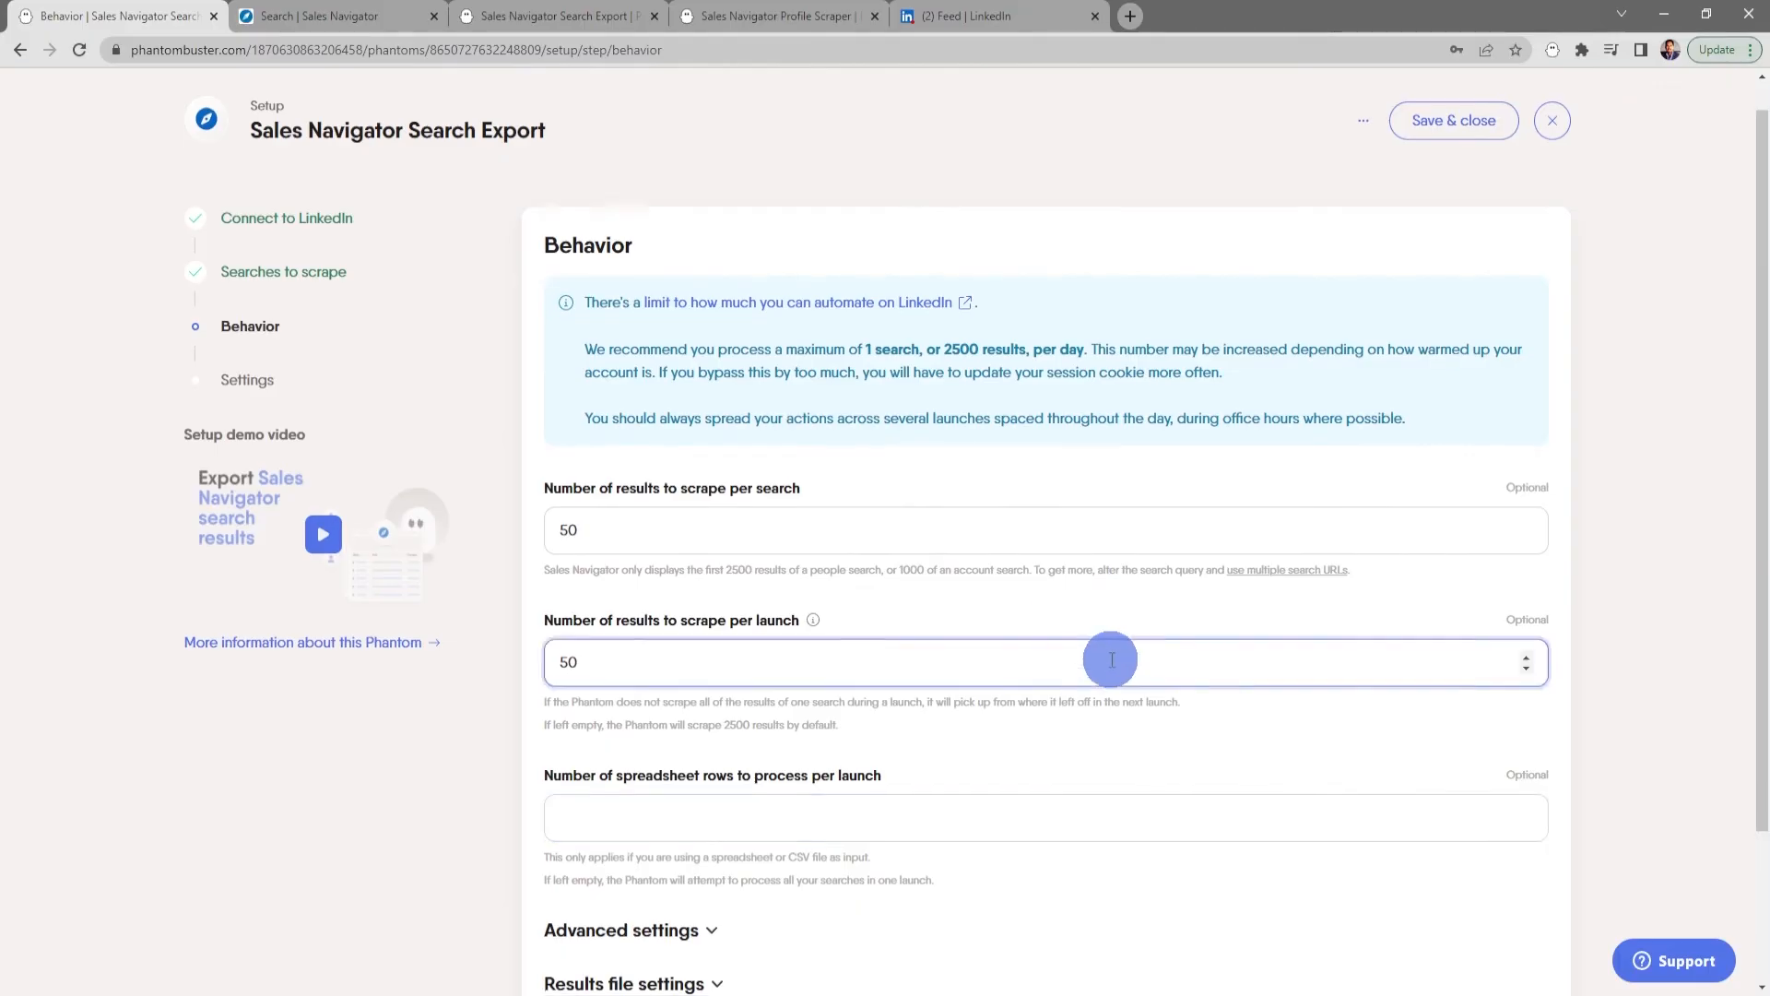
{"action": "scroll", "coordinate": [1111, 659], "scroll_direction": "down", "scroll_amount": 2}
{"action": "left_click", "coordinate": [1485, 861]}
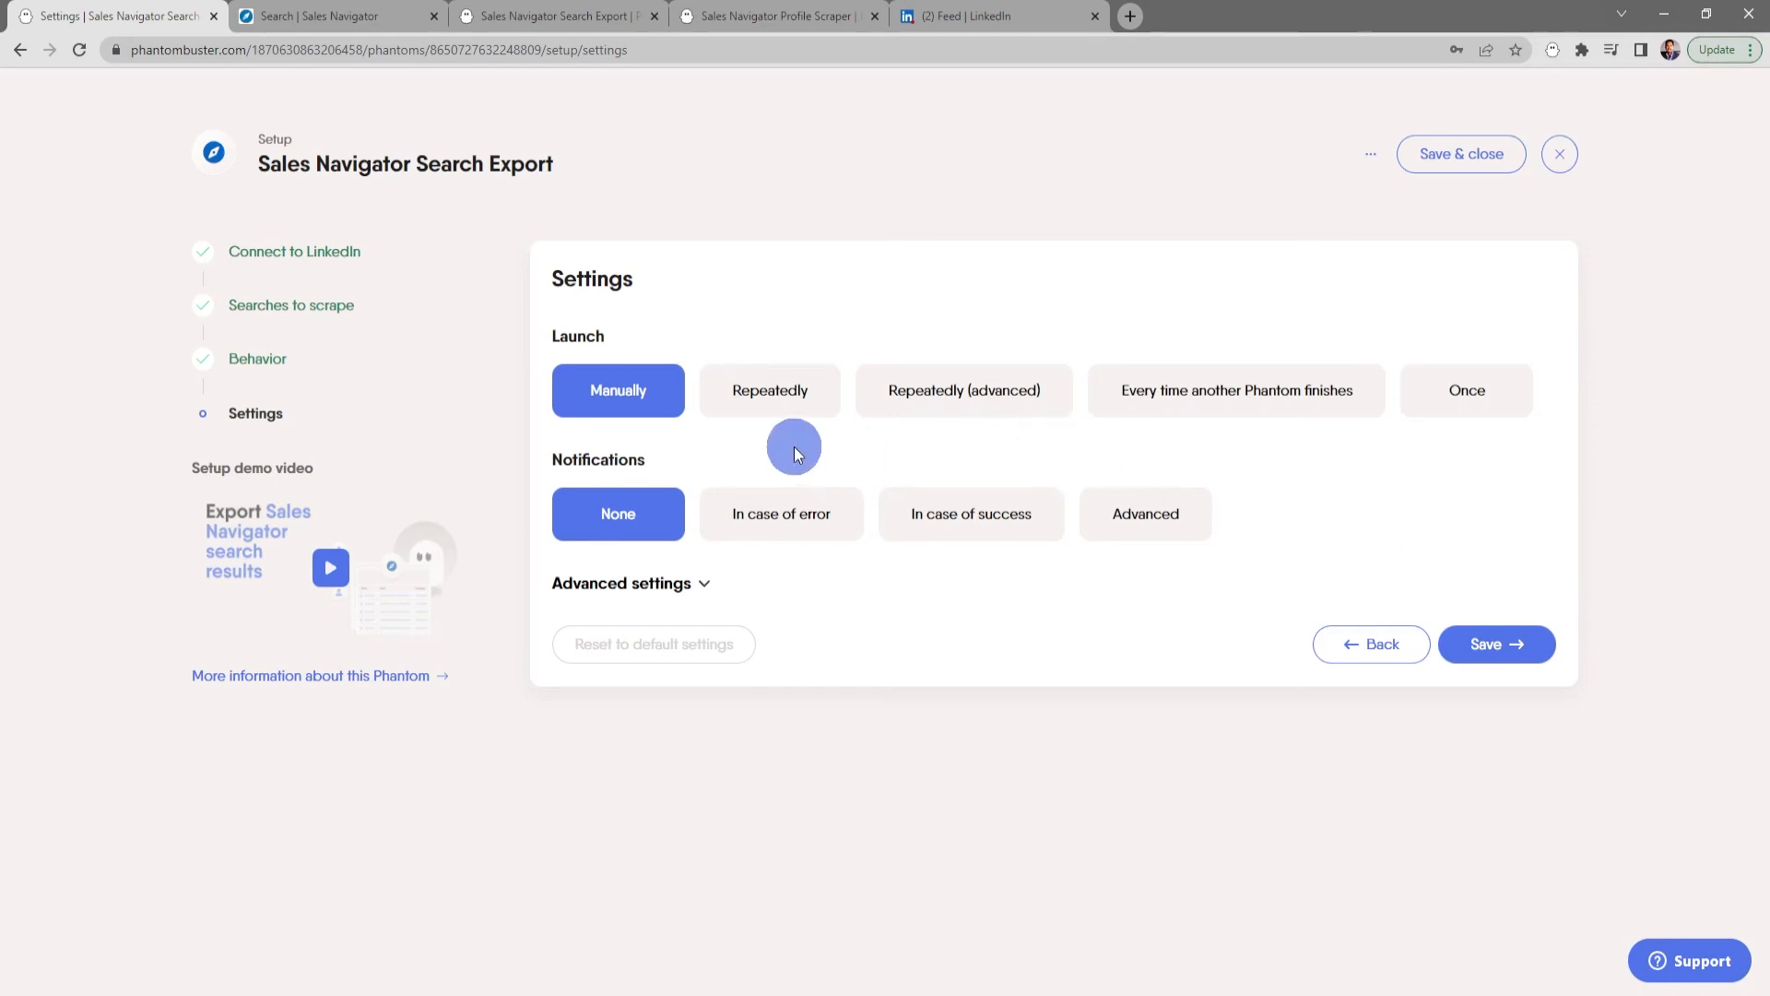
- Try the Repeatedly, Repeatedly (advanced), Every time another Phantom finishes and Once launch options, and return the launch to Manually
{"action": "left_click", "coordinate": [790, 405]}
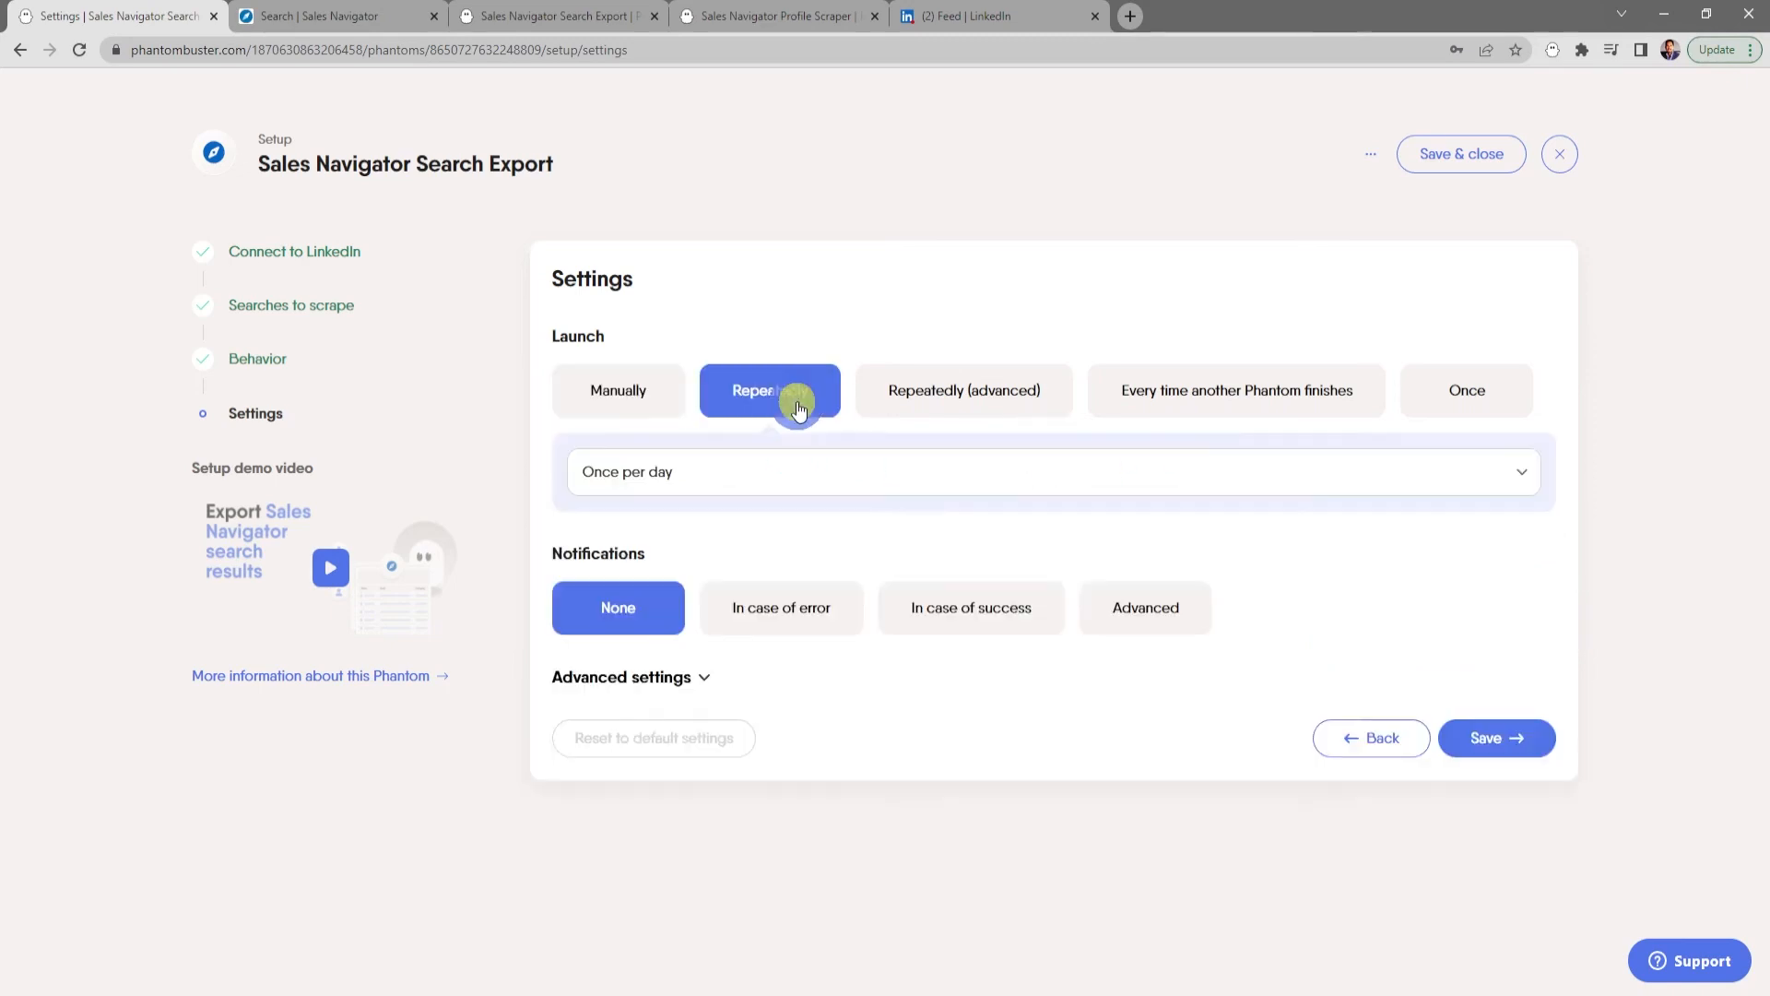
{"action": "left_click", "coordinate": [869, 472]}
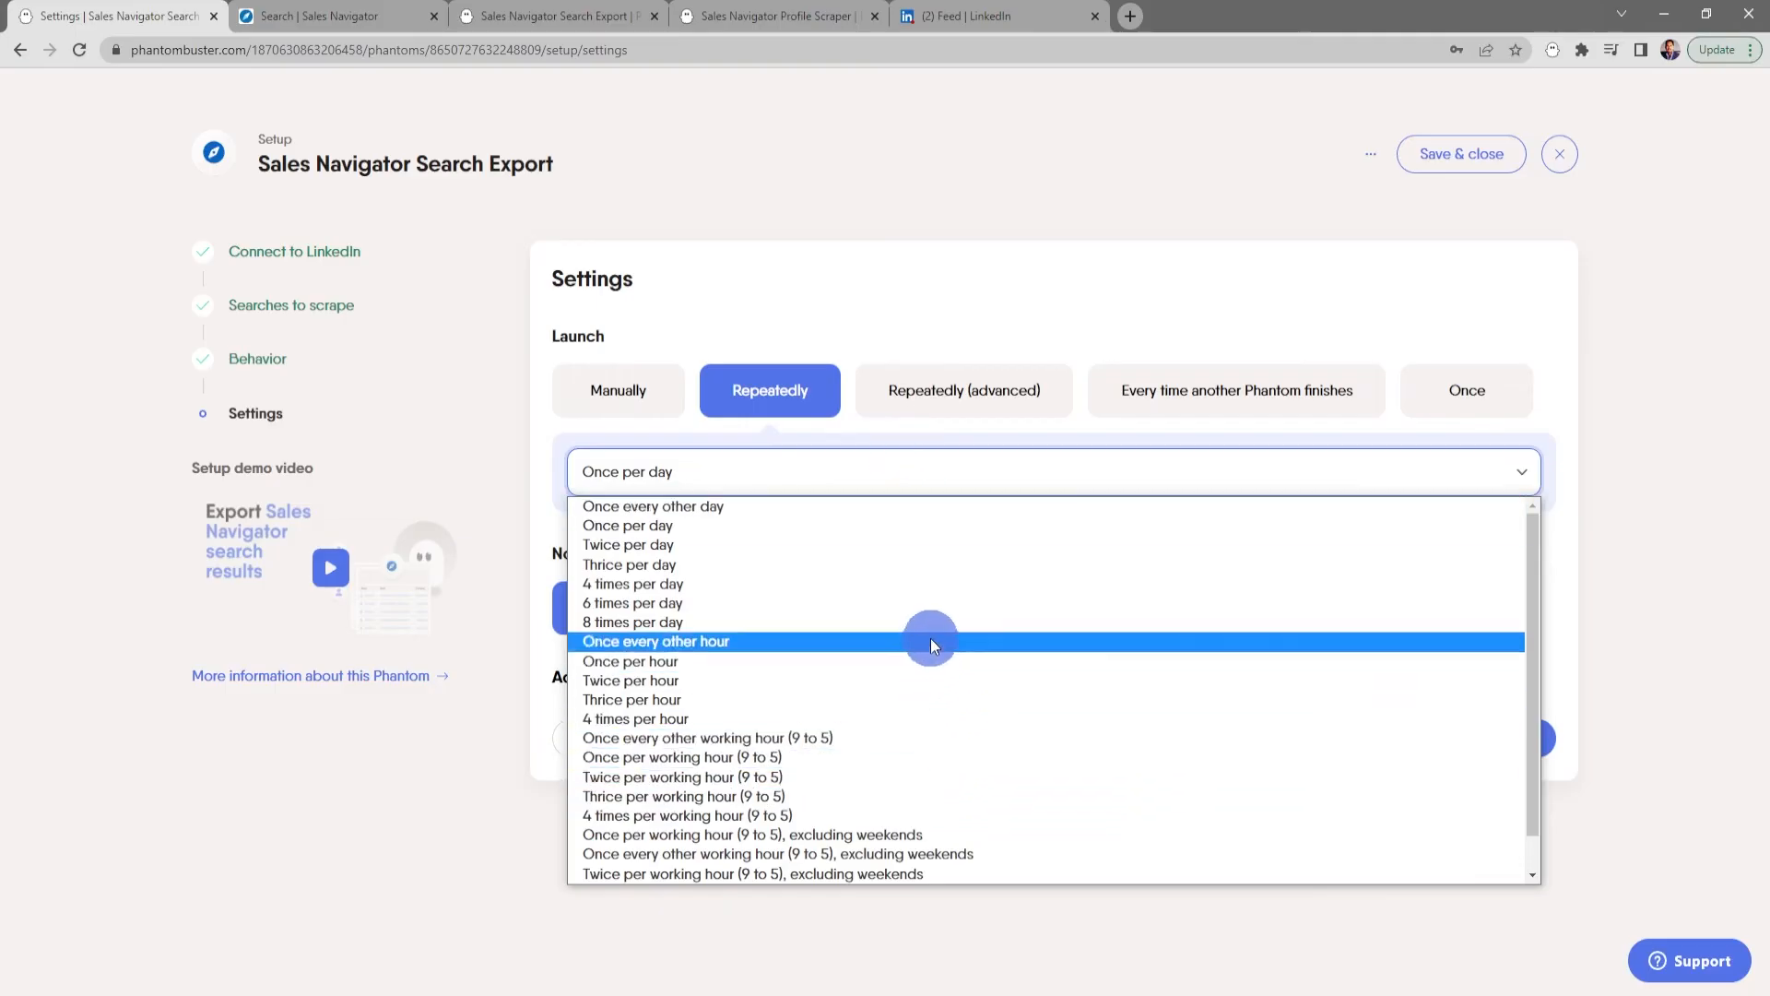
{"action": "left_click", "coordinate": [956, 438]}
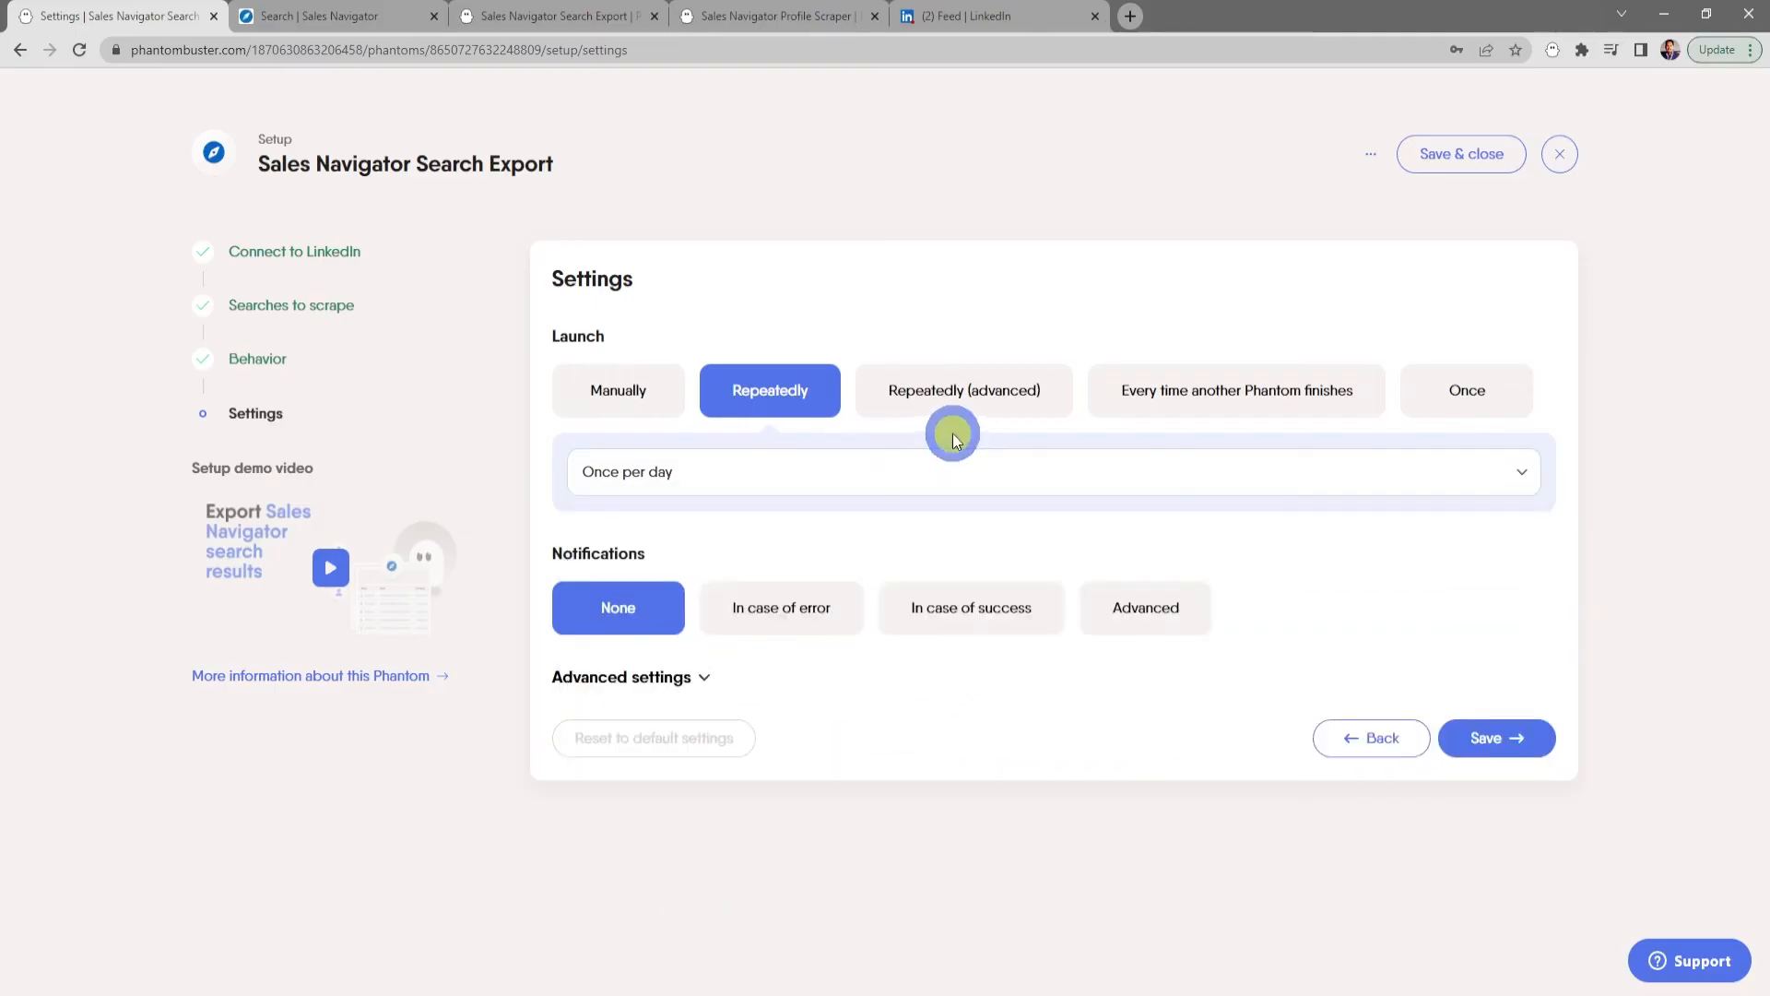
{"action": "left_click", "coordinate": [1004, 396]}
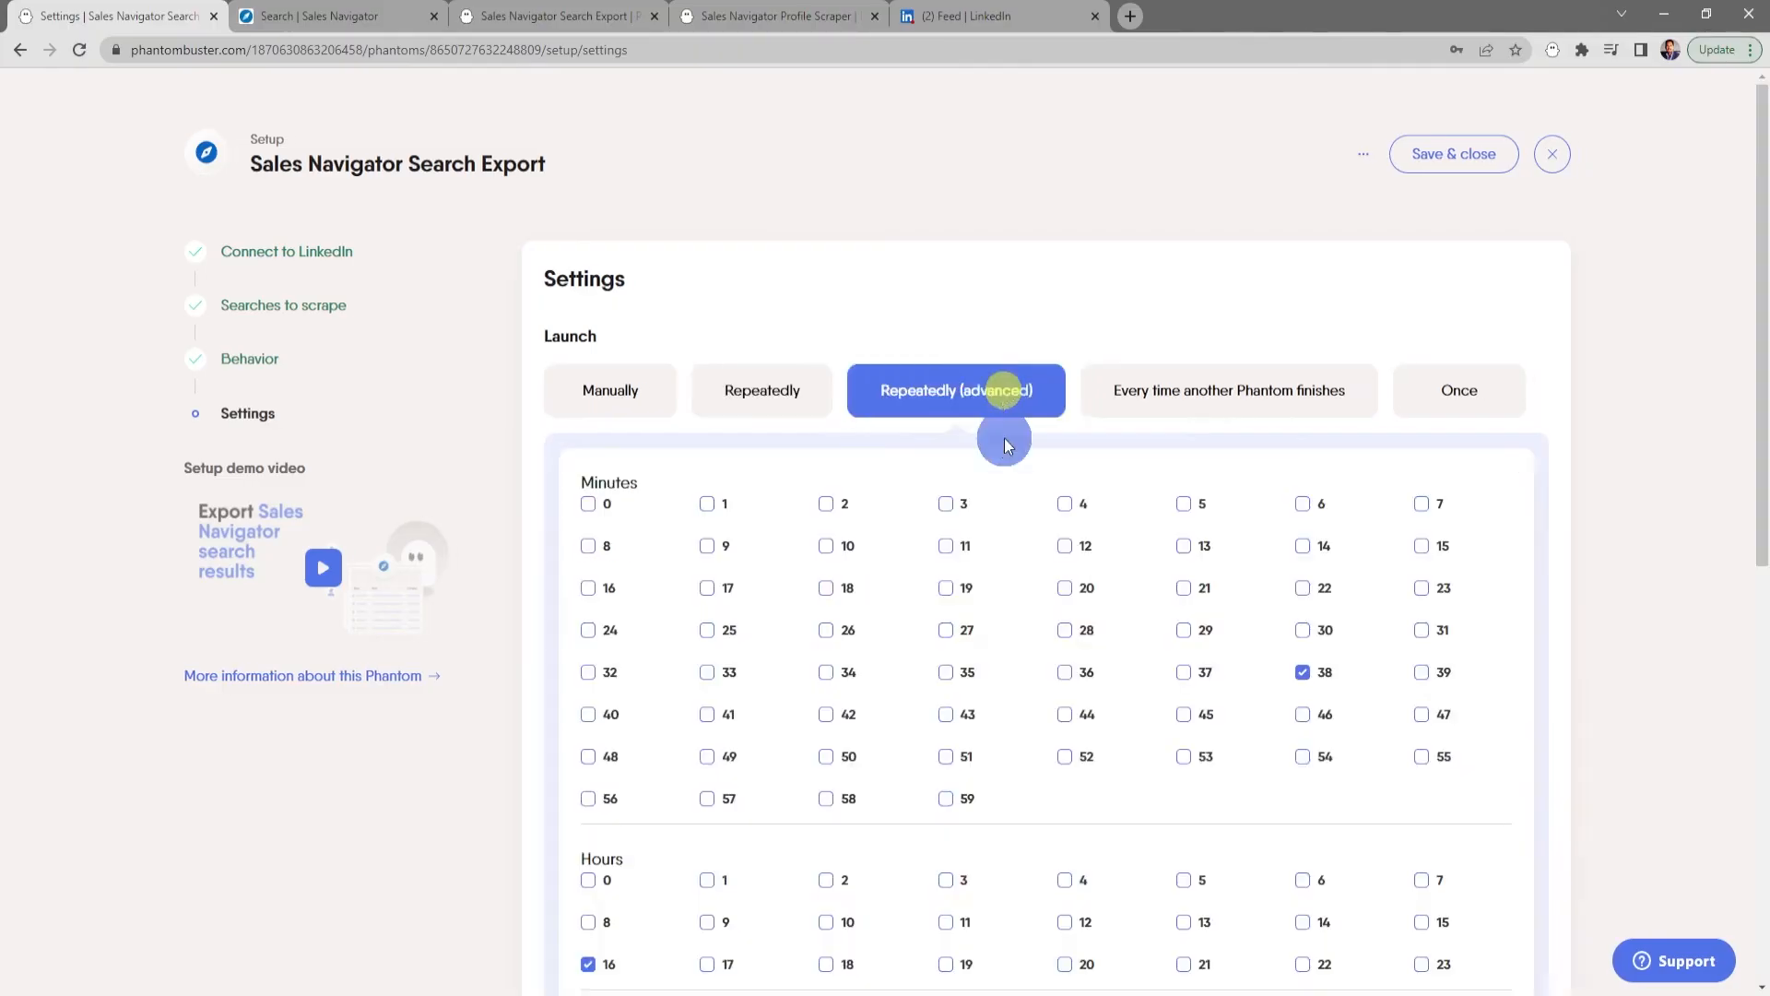
{"action": "left_click", "coordinate": [1196, 407]}
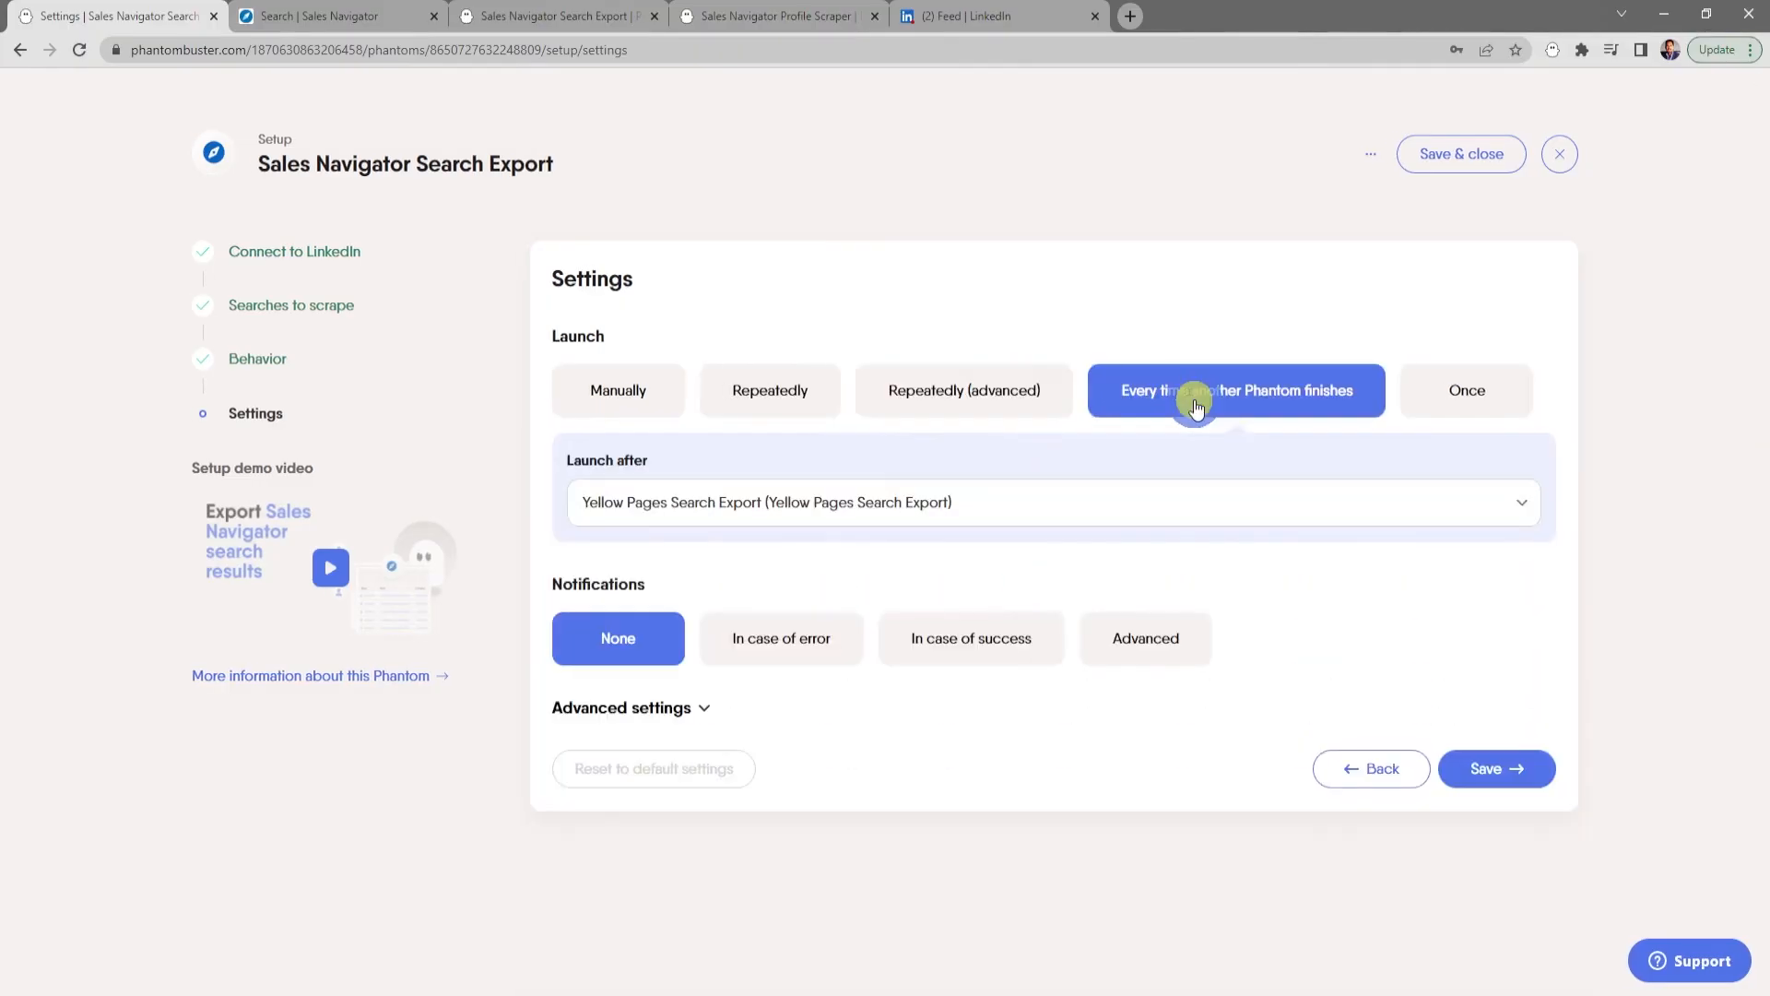
{"action": "left_click", "coordinate": [1493, 407]}
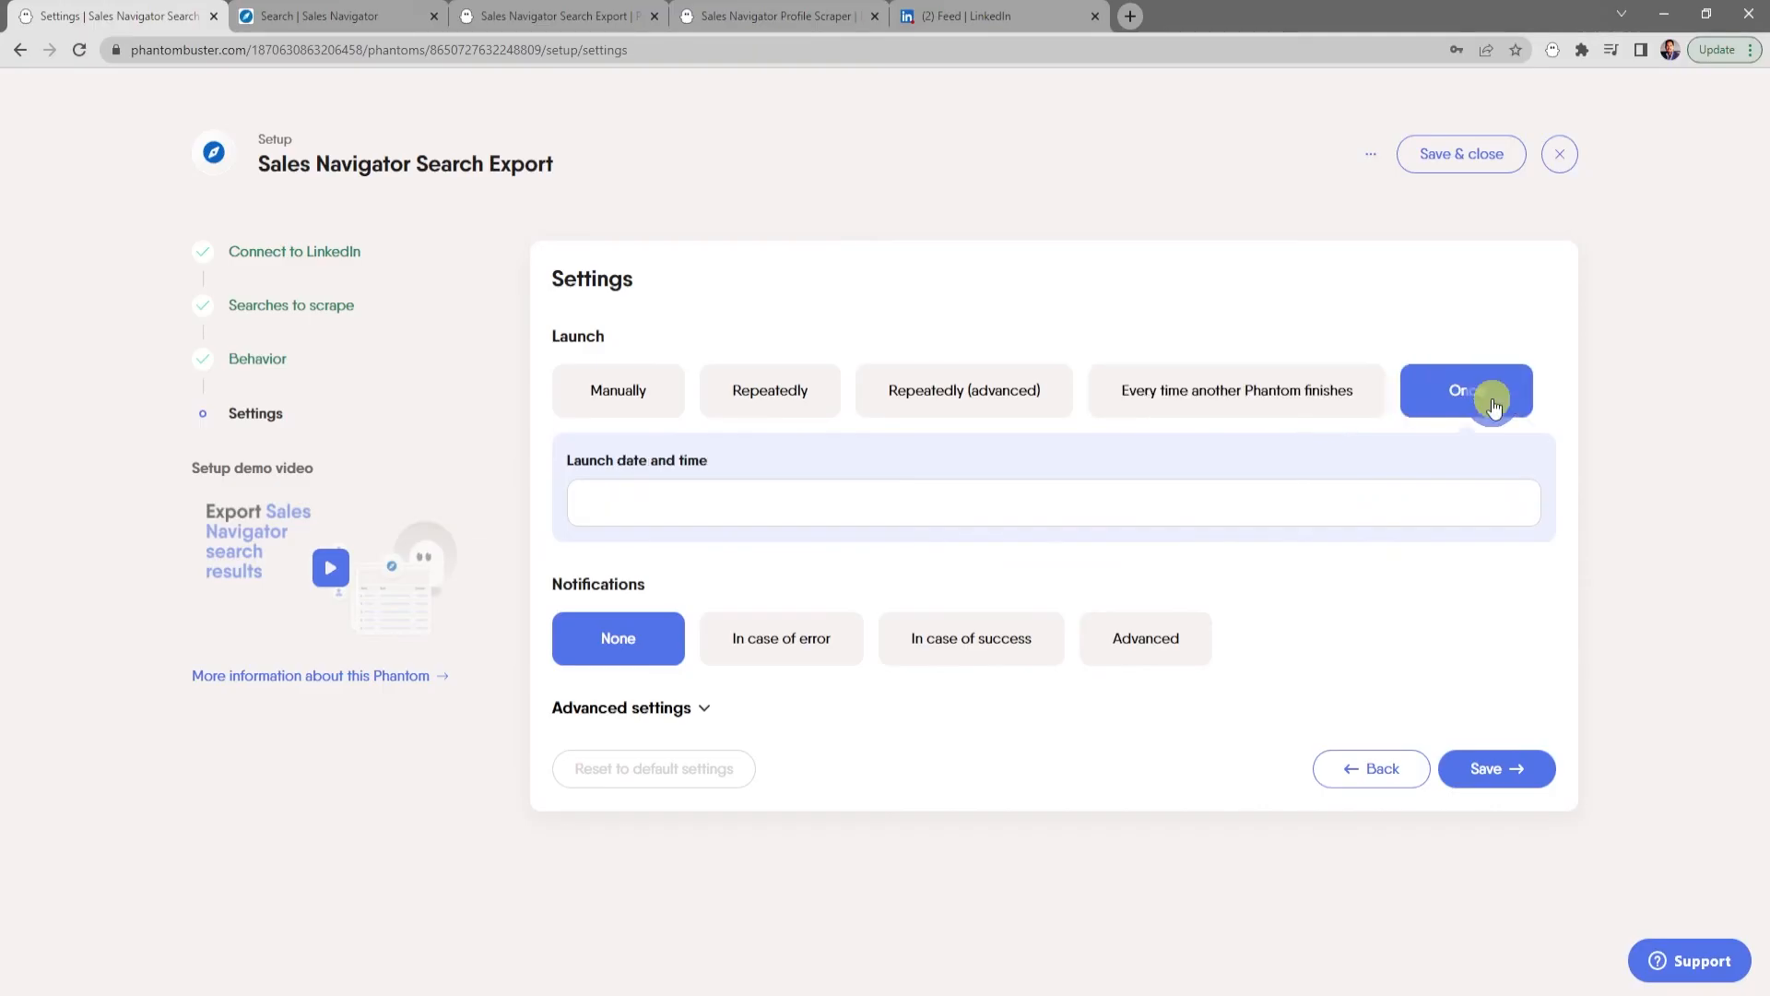
{"action": "left_click", "coordinate": [625, 399]}
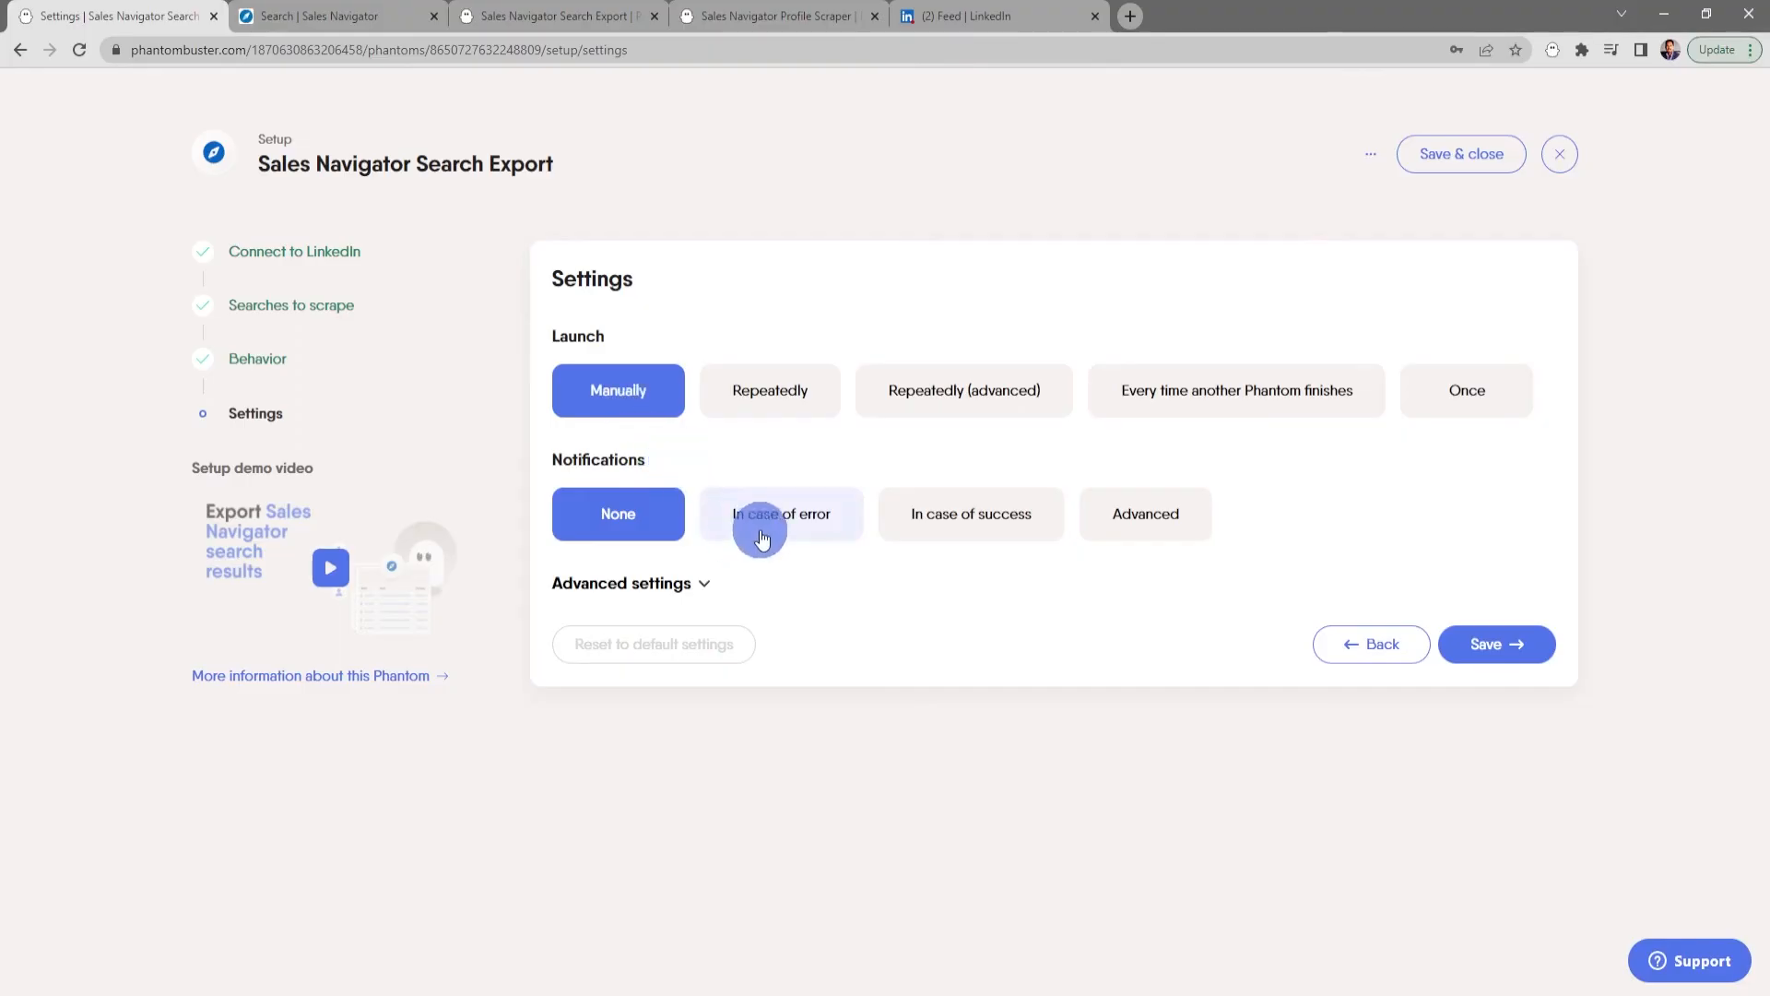
- View the advanced email and Slack notification options, and return the notifications to None
{"action": "left_click", "coordinate": [1172, 528]}
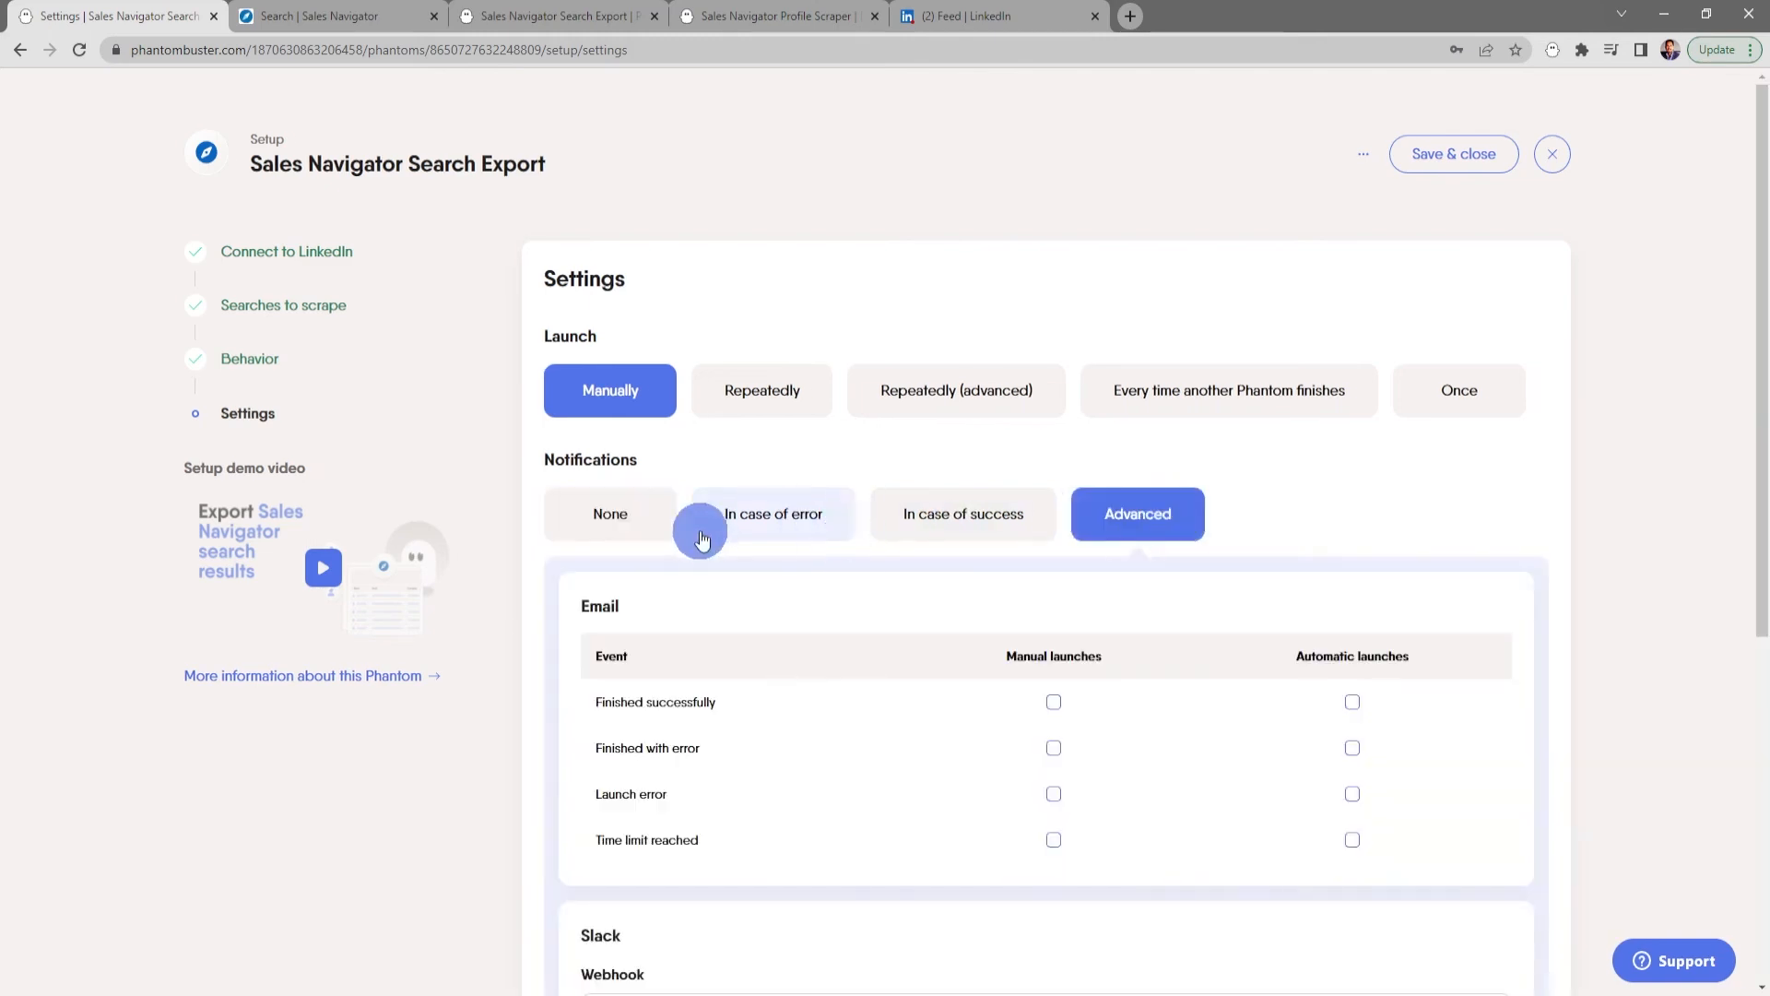
{"action": "left_click", "coordinate": [623, 523]}
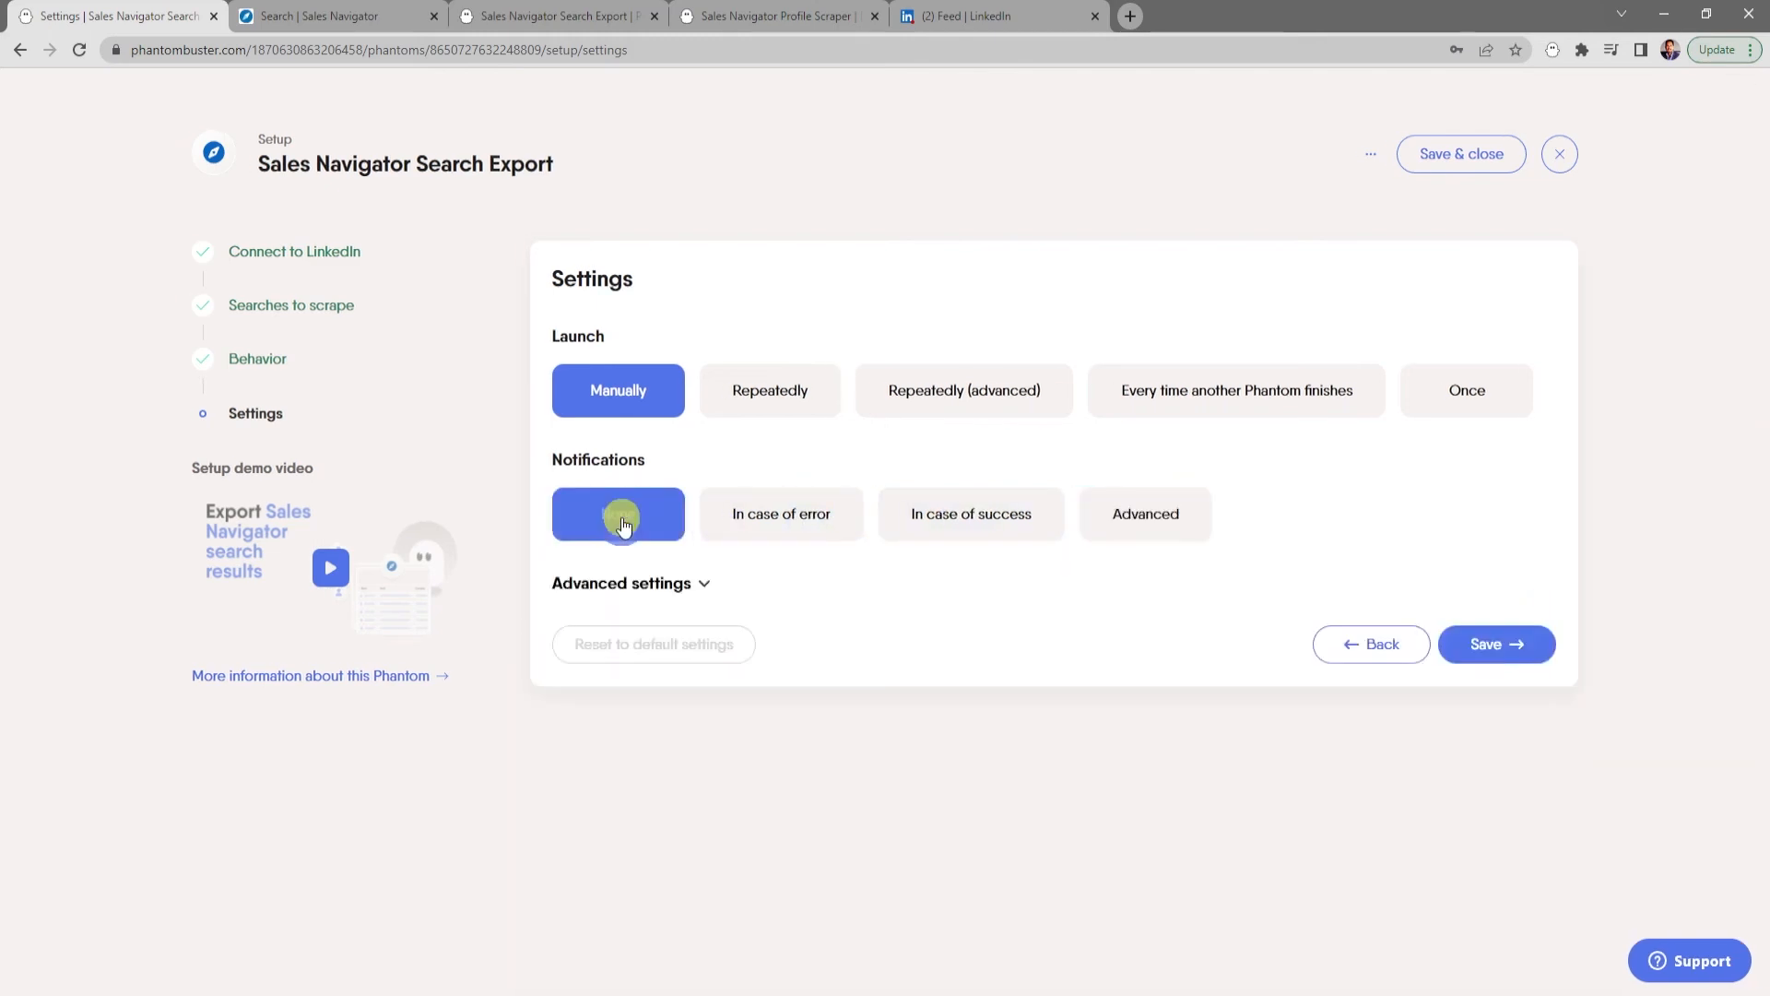
- Examine the advanced settings for proxies, execution limits and folder management, and collapse them again
{"action": "left_click", "coordinate": [708, 588]}
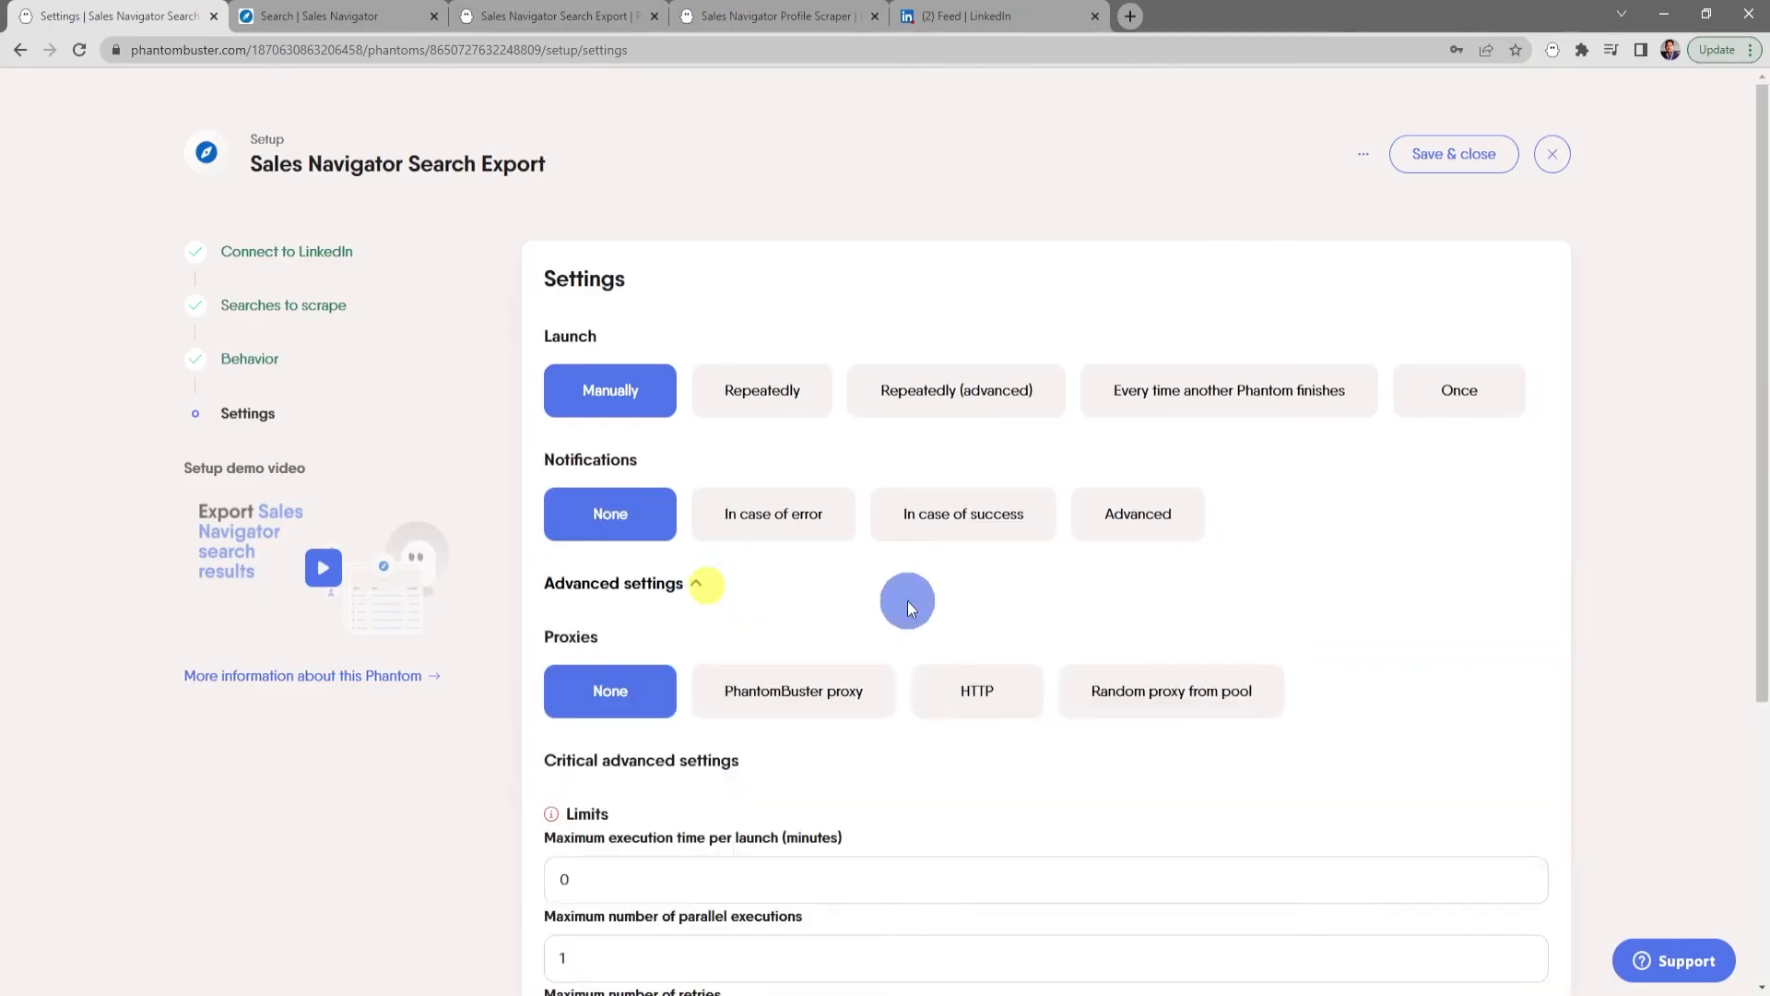
{"action": "scroll", "coordinate": [907, 600], "scroll_direction": "down", "scroll_amount": 2}
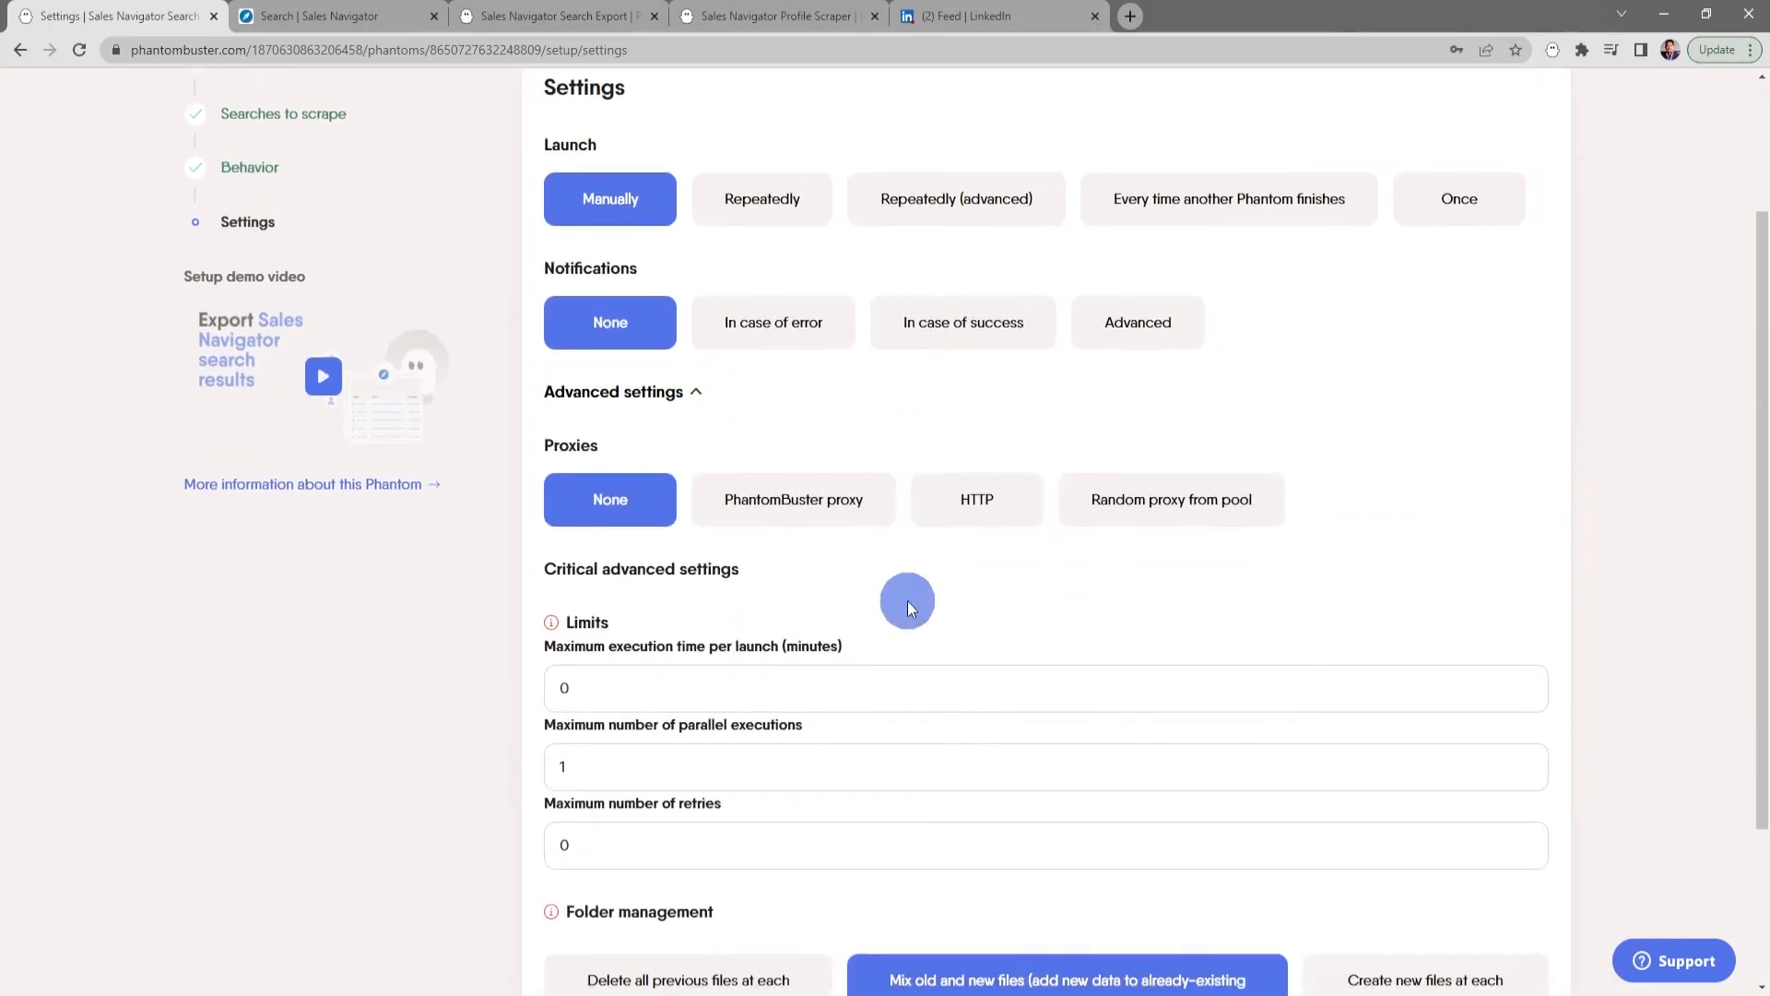
{"action": "scroll", "coordinate": [907, 600], "scroll_direction": "down", "scroll_amount": 2}
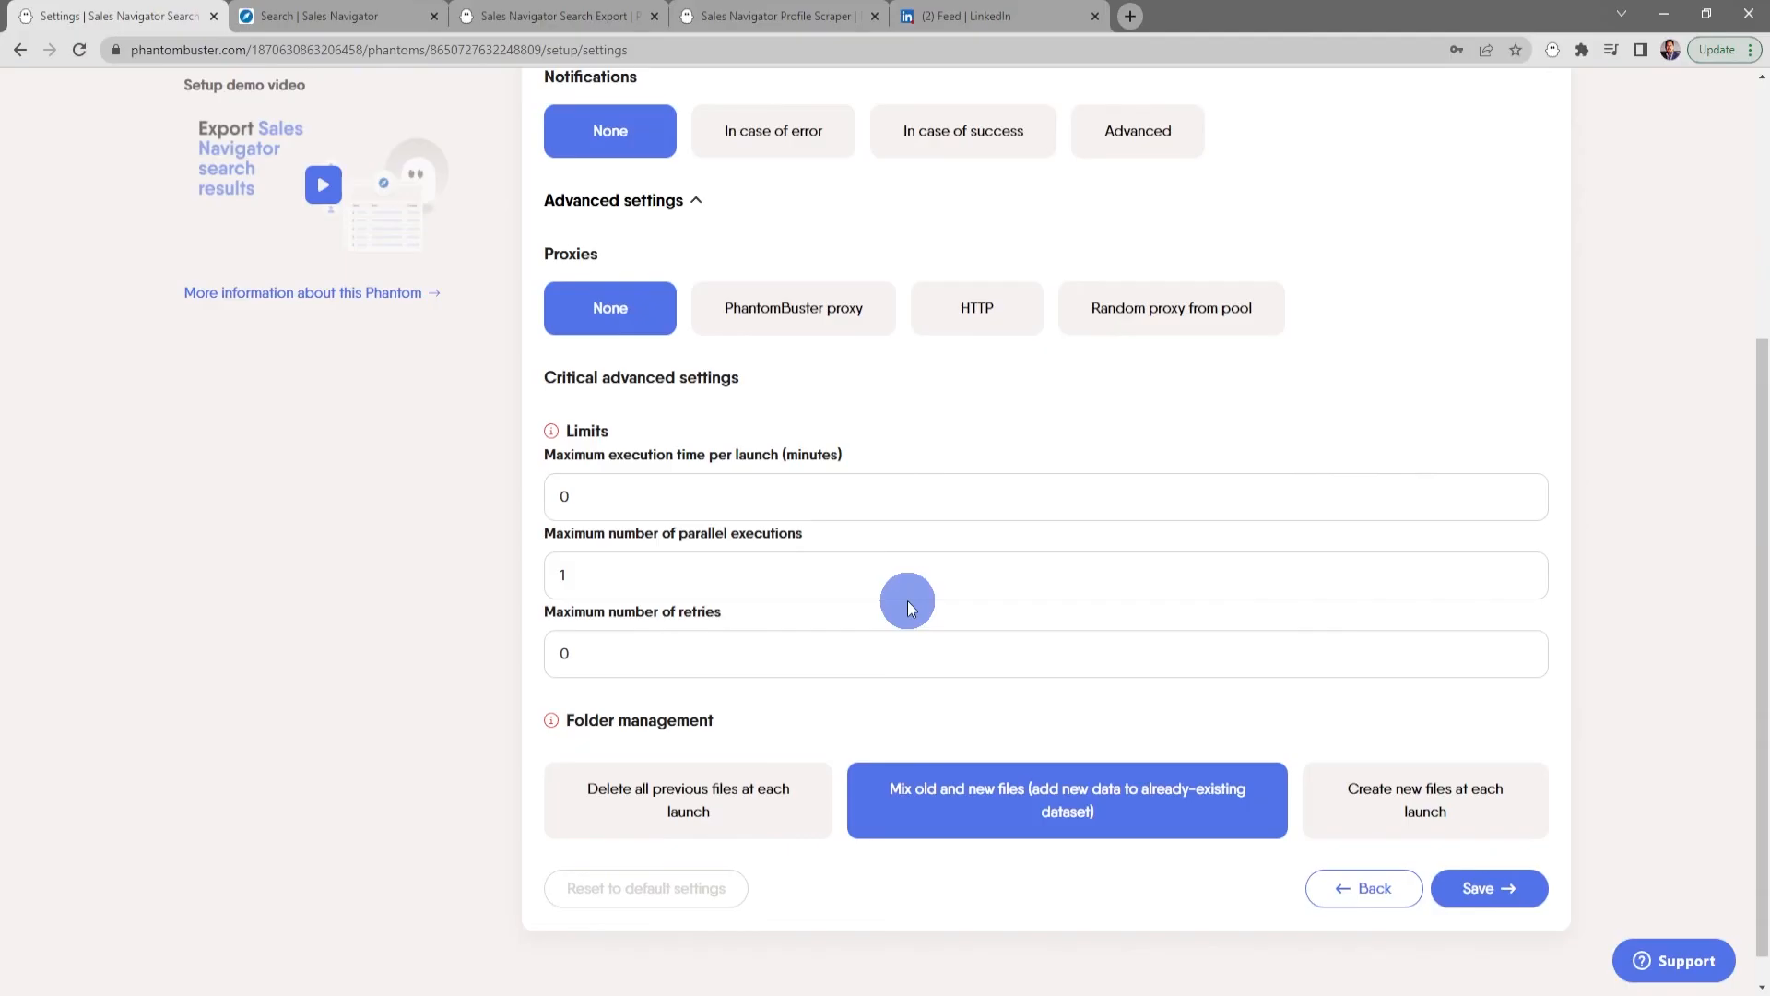
{"action": "scroll", "coordinate": [782, 732], "scroll_direction": "up", "scroll_amount": 3}
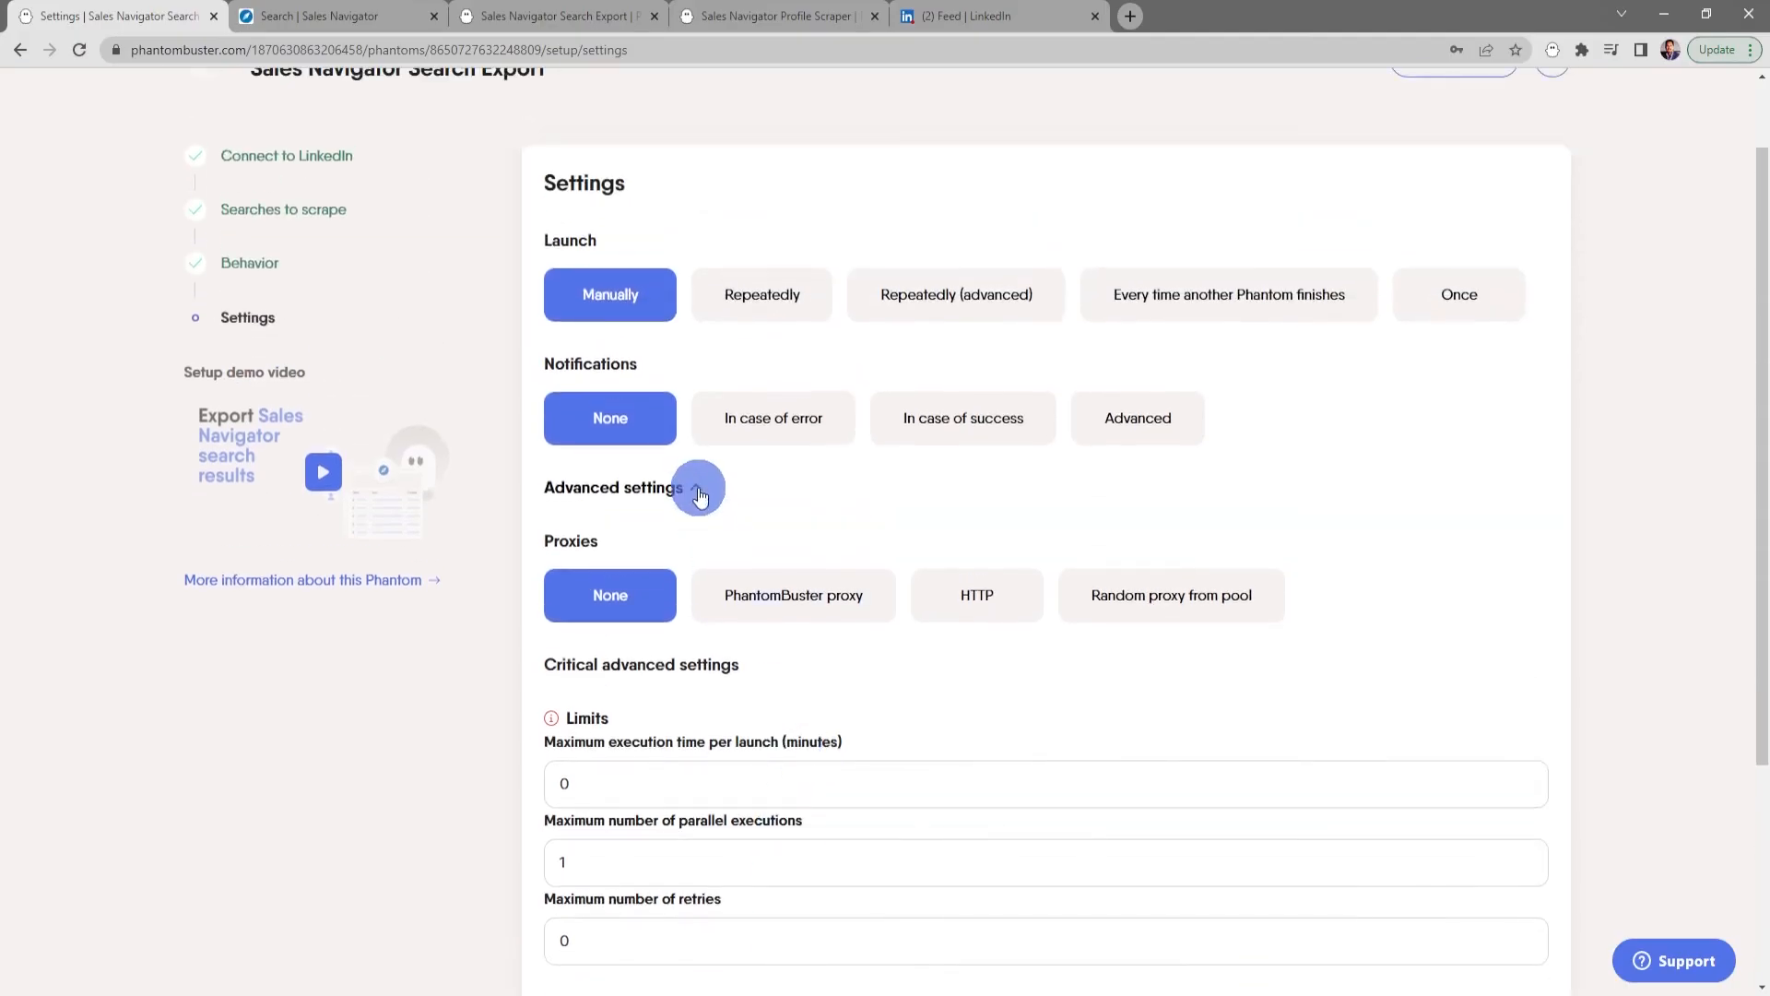
{"action": "left_click", "coordinate": [698, 491]}
- Save the Phantom's settings and launch the Sales Navigator Search Export
{"action": "left_click", "coordinate": [1499, 645]}
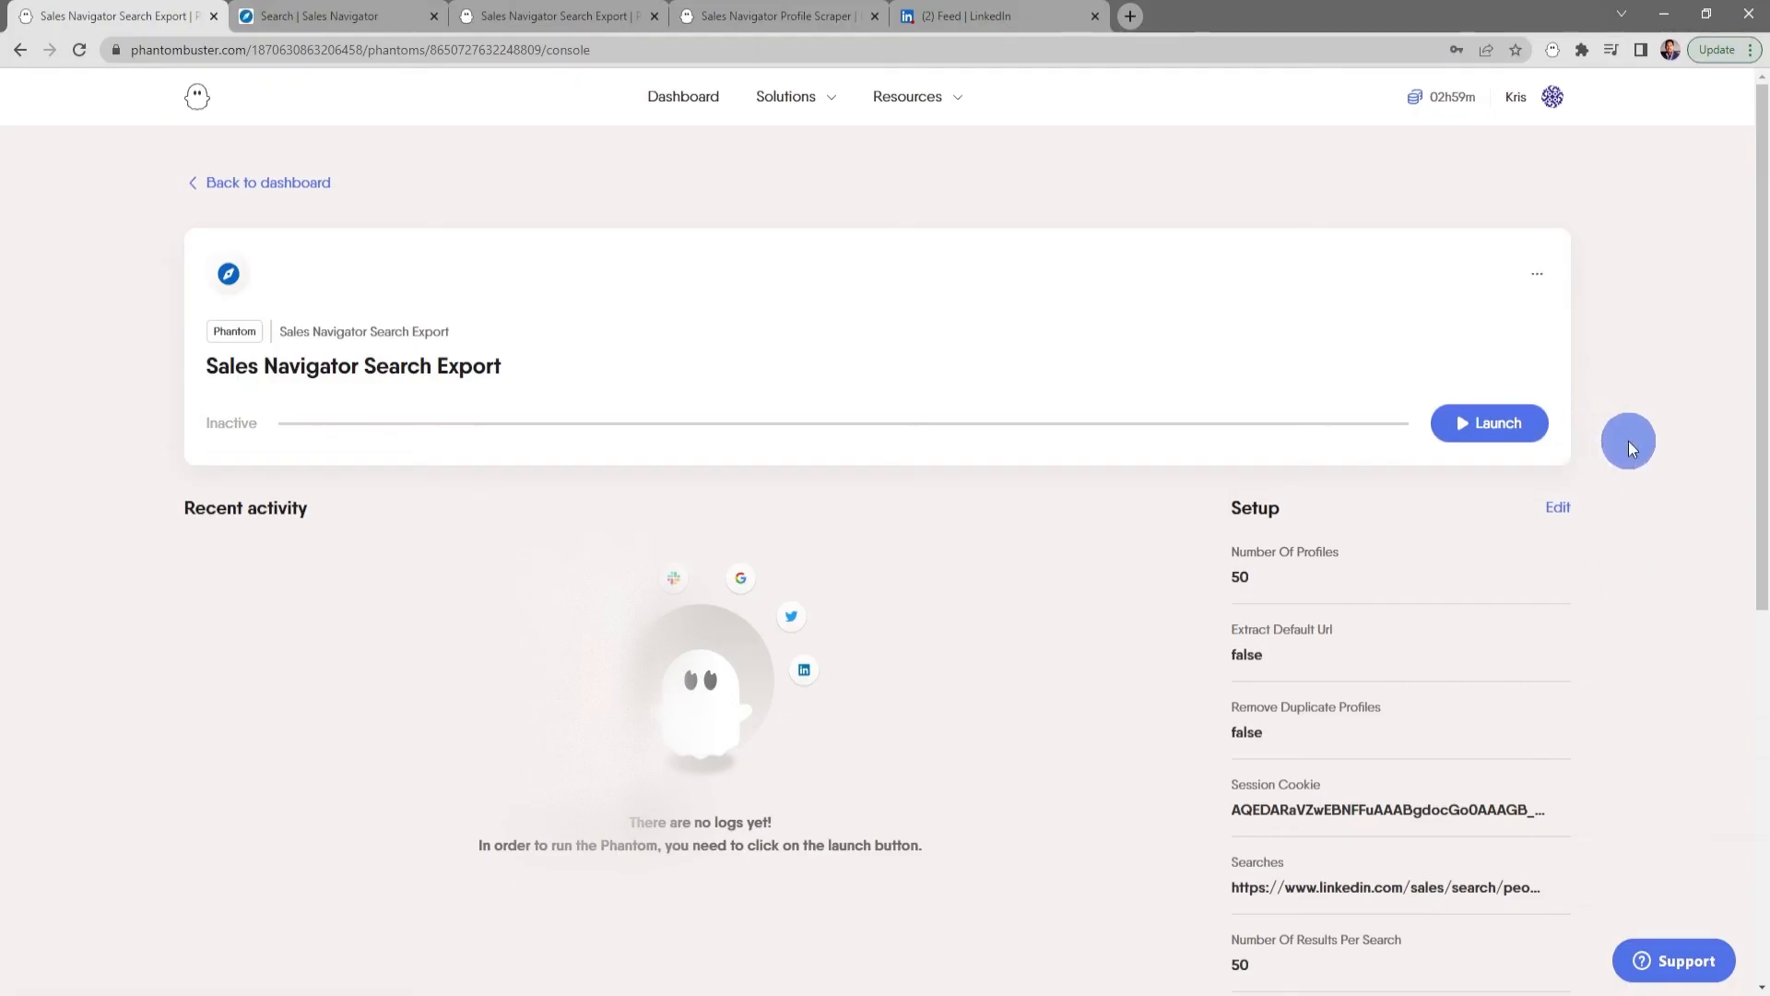
{"action": "left_click", "coordinate": [1499, 430]}
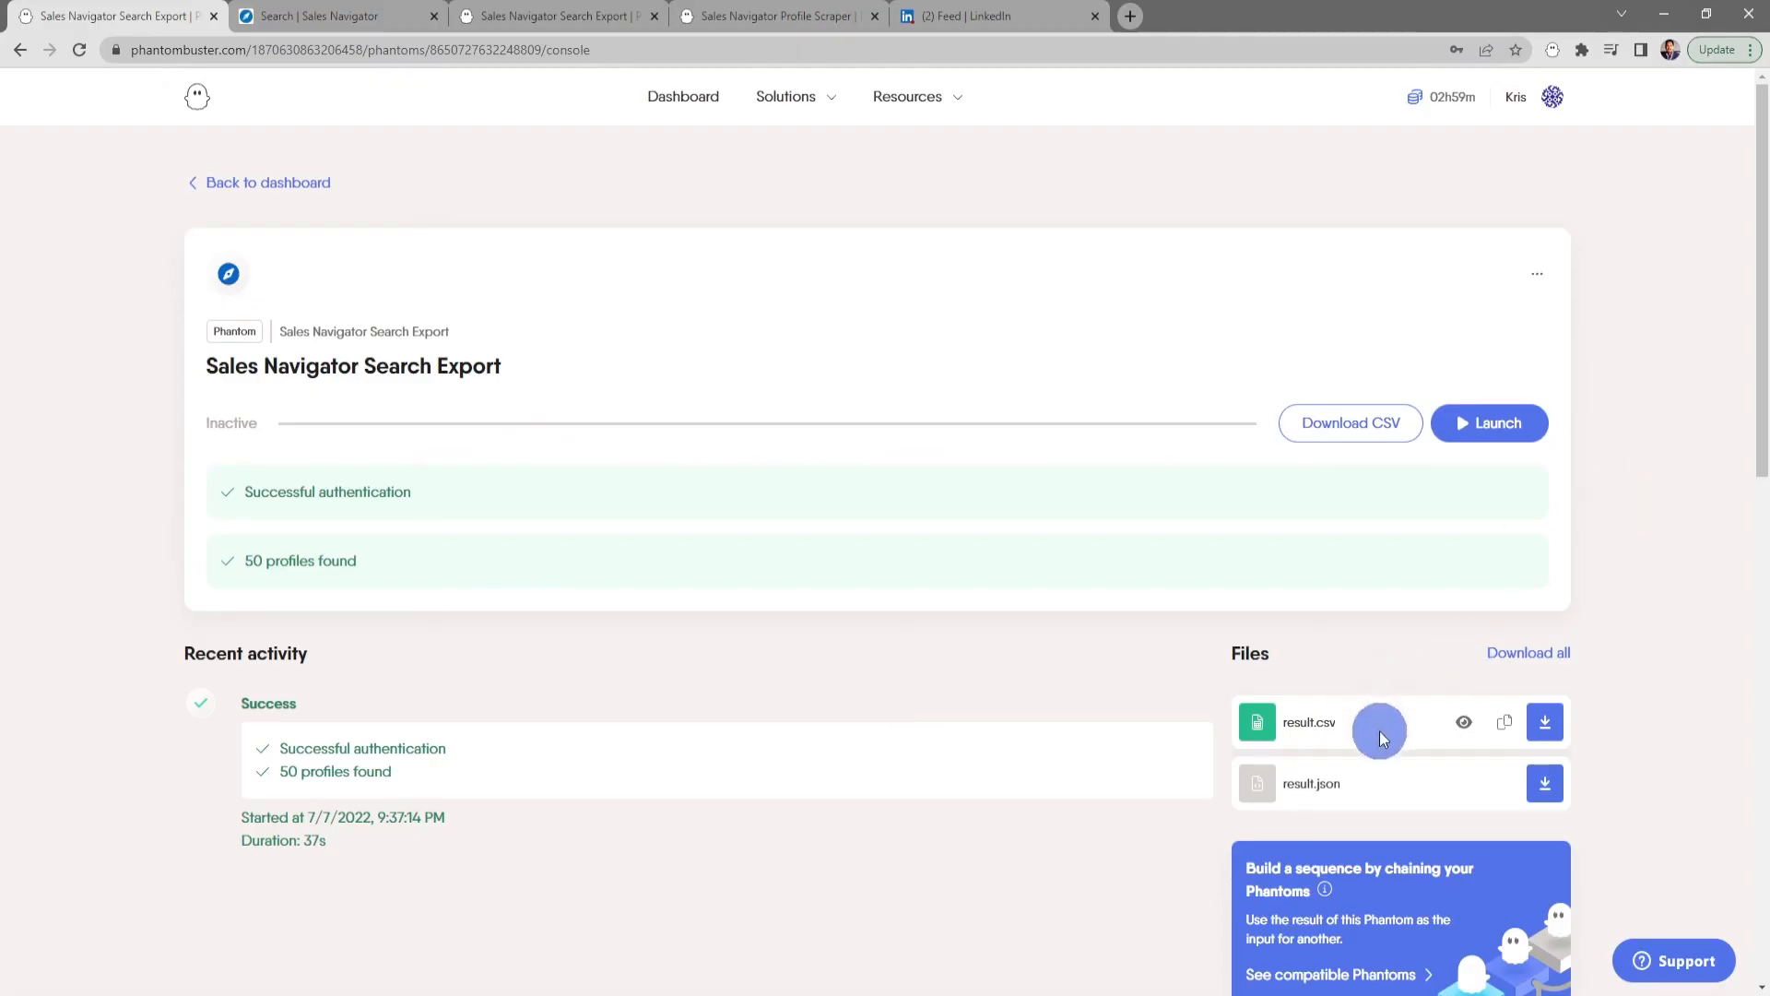
- Preview the scraped leads in result.csv and look across the table's columns
{"action": "left_click", "coordinate": [1466, 725]}
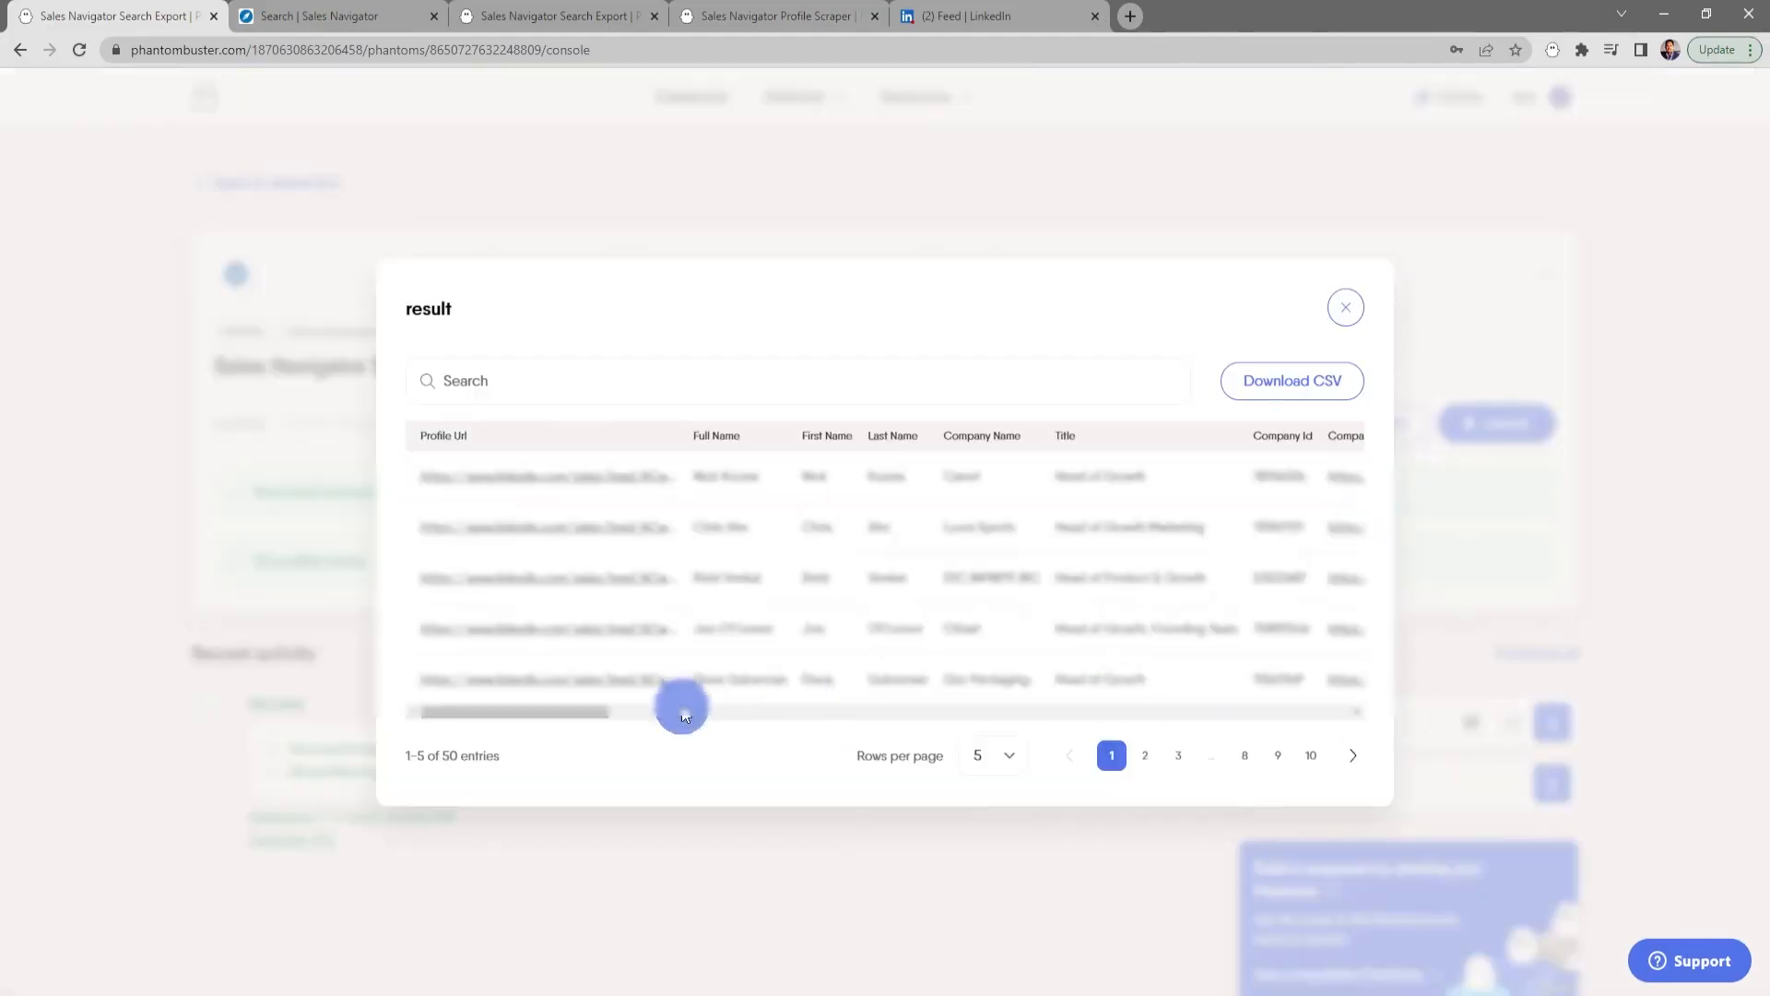
{"action": "mouse_move", "coordinate": [586, 718]}
{"action": "left_mouse_down"}
{"action": "mouse_move", "coordinate": [711, 715]}
{"action": "mouse_move", "coordinate": [565, 719]}
{"action": "left_mouse_up"}
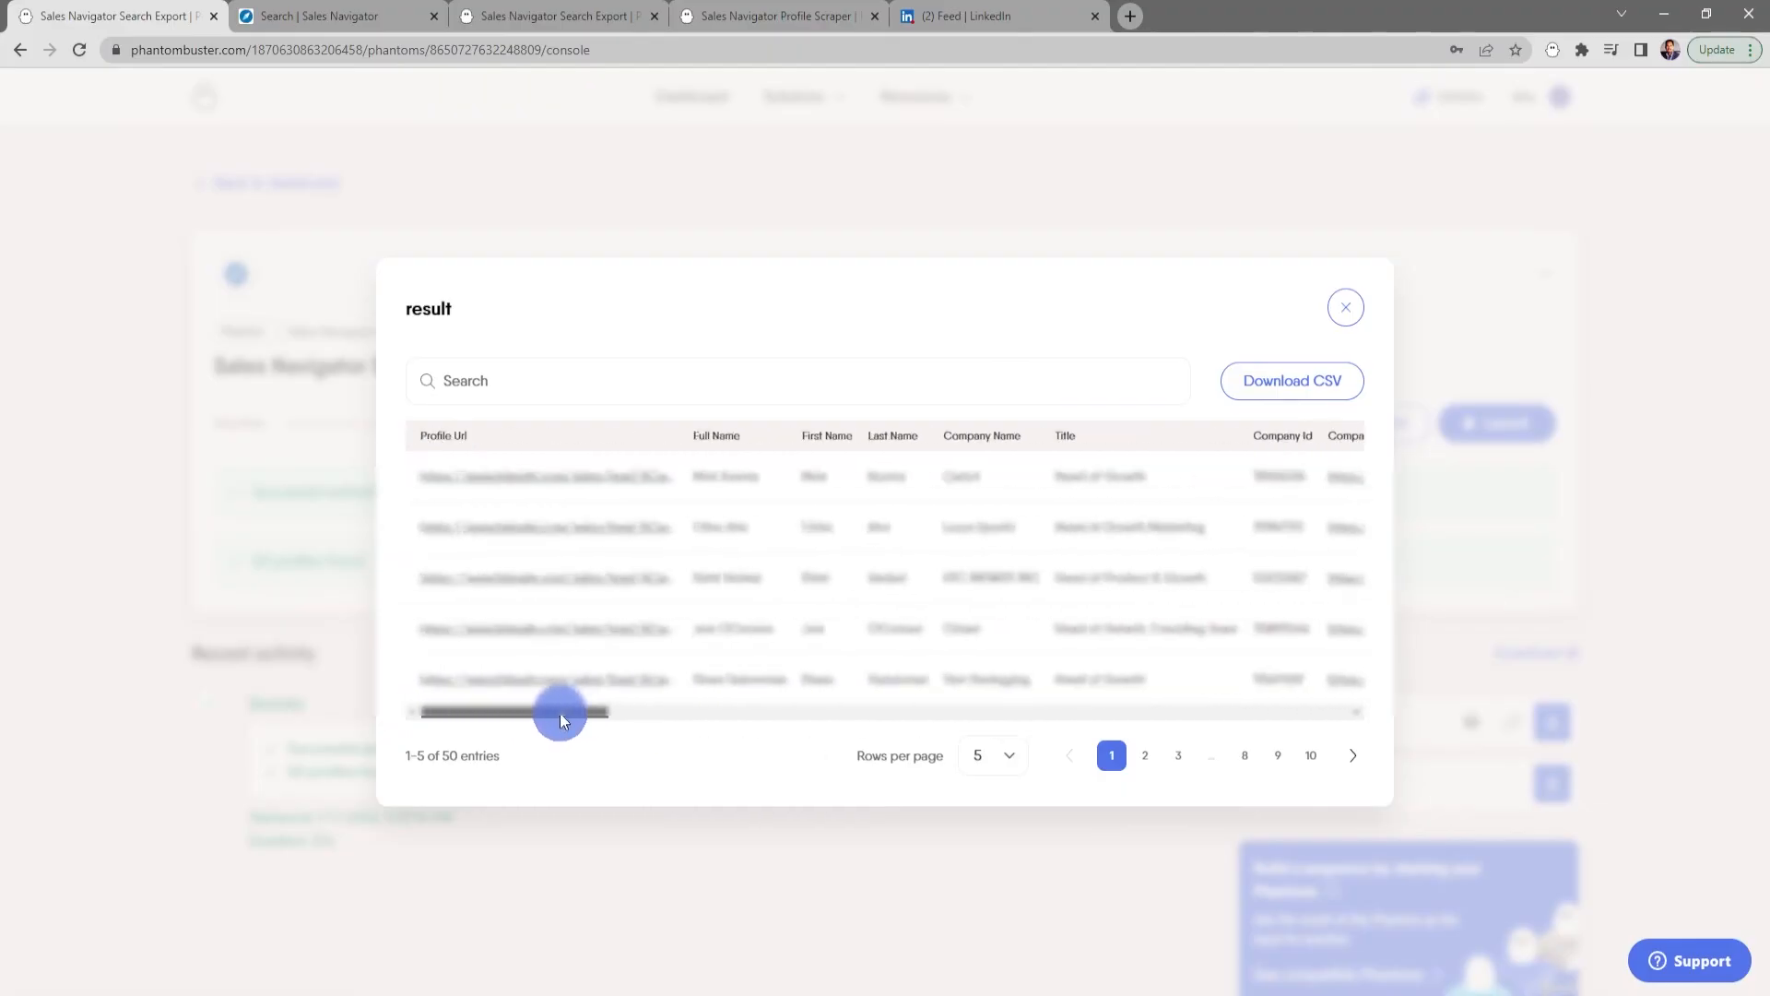